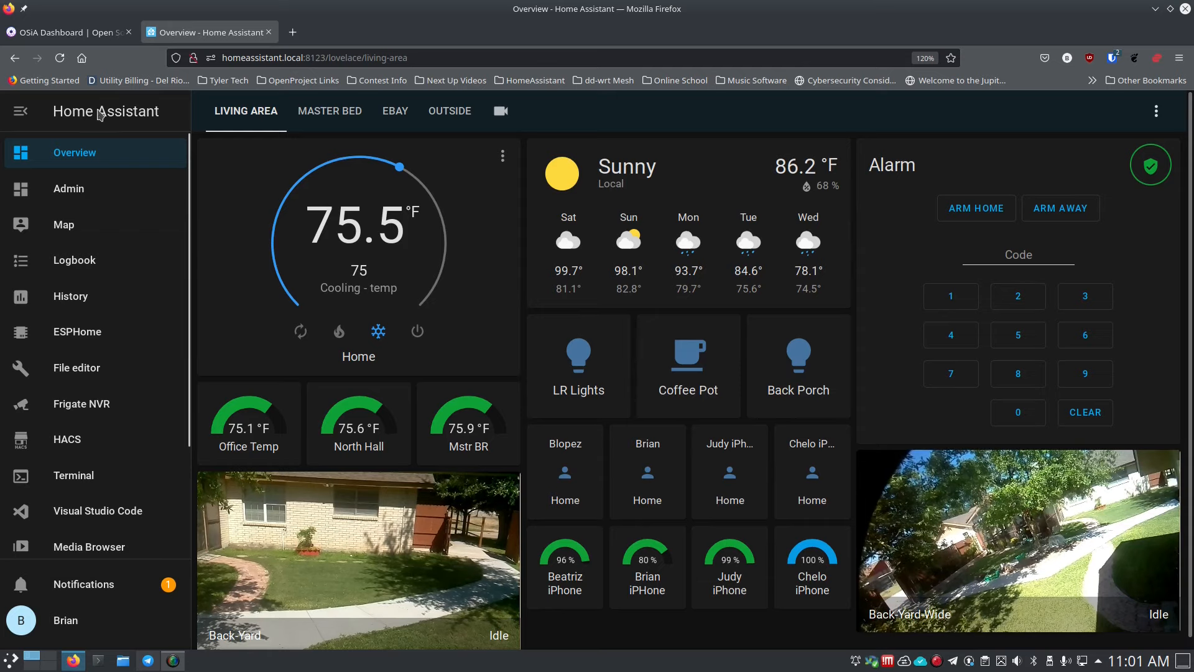
Step: Close the Patreon page and open the Home Assistant configuration overview
{"action": "scroll", "coordinate": [133, 438], "scroll_direction": "down", "scroll_amount": 4}
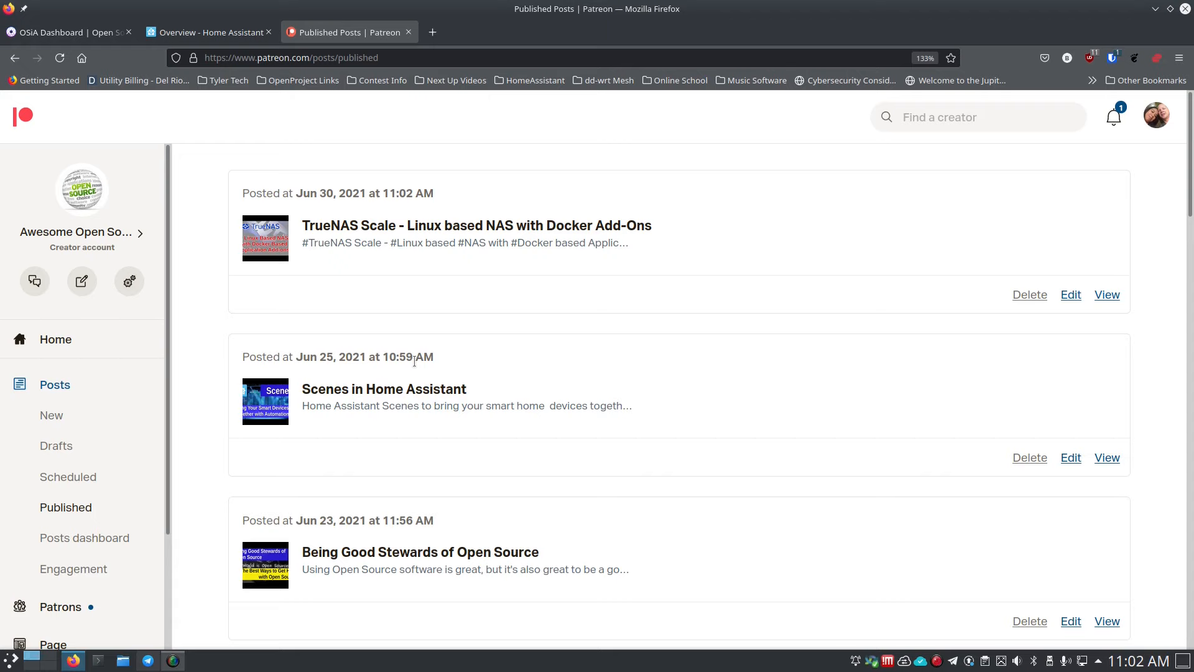
{"action": "key", "text": "ctrl+w"}
{"action": "left_click", "coordinate": [94, 528]}
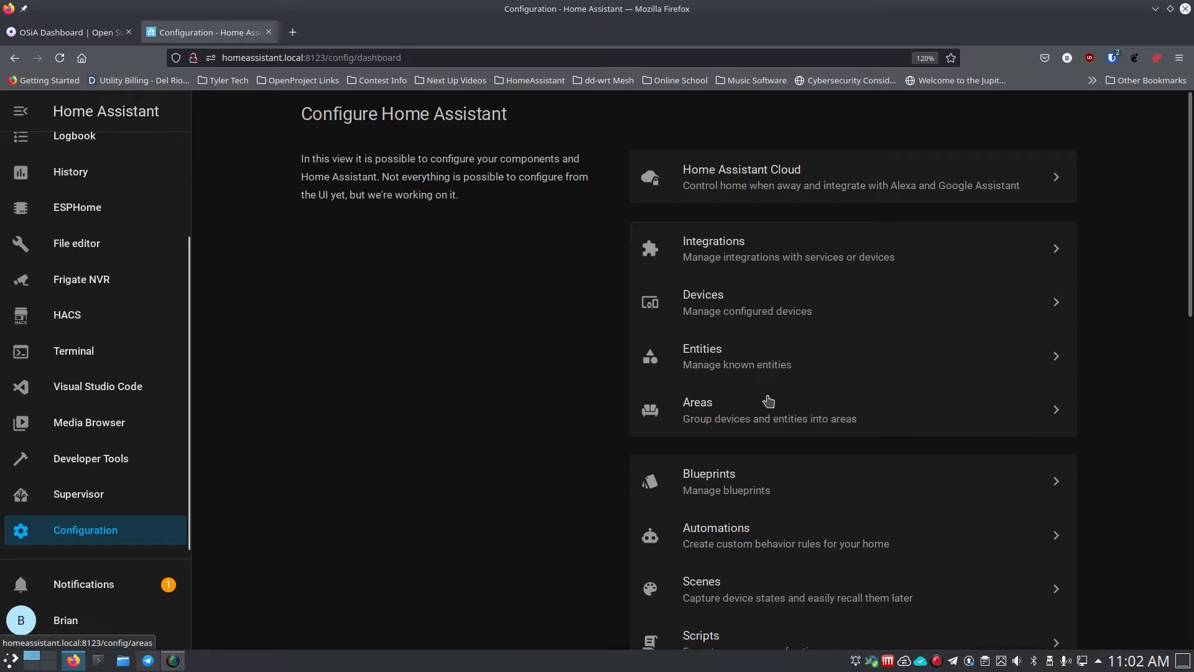
Step: Examine the login settings and tracked devices of the second person in the People configuration
{"action": "scroll", "coordinate": [769, 403], "scroll_direction": "down", "scroll_amount": 5}
{"action": "scroll", "coordinate": [749, 408], "scroll_direction": "down", "scroll_amount": 1}
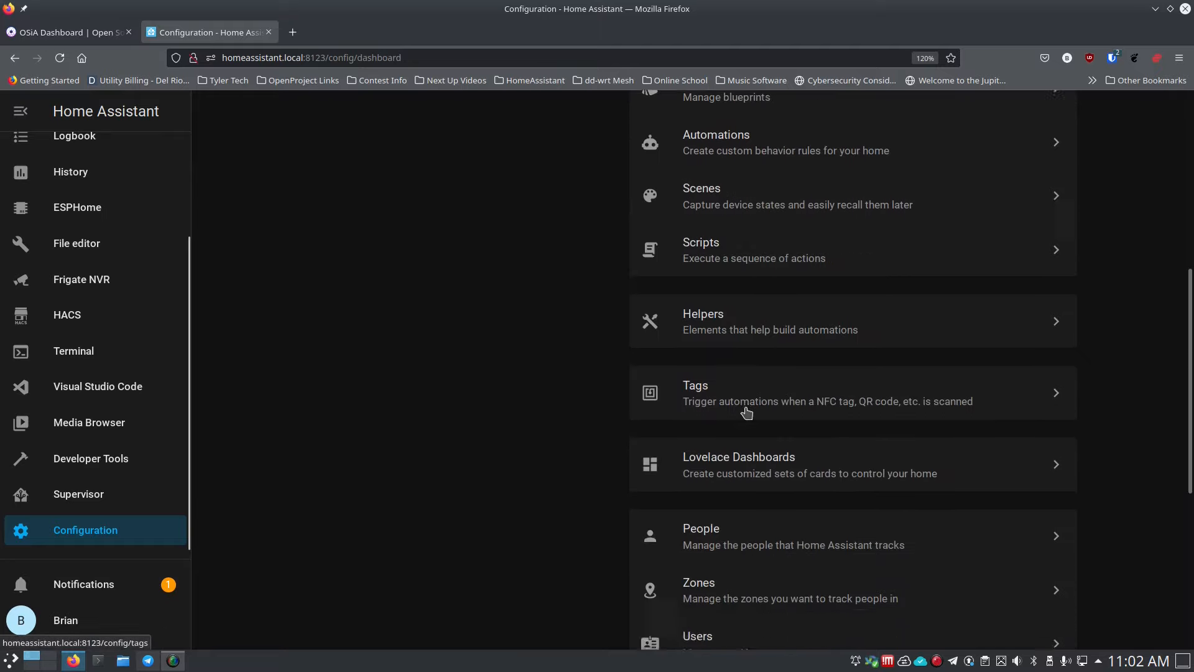
{"action": "scroll", "coordinate": [746, 410], "scroll_direction": "down", "scroll_amount": 5}
{"action": "scroll", "coordinate": [744, 401], "scroll_direction": "up", "scroll_amount": 2}
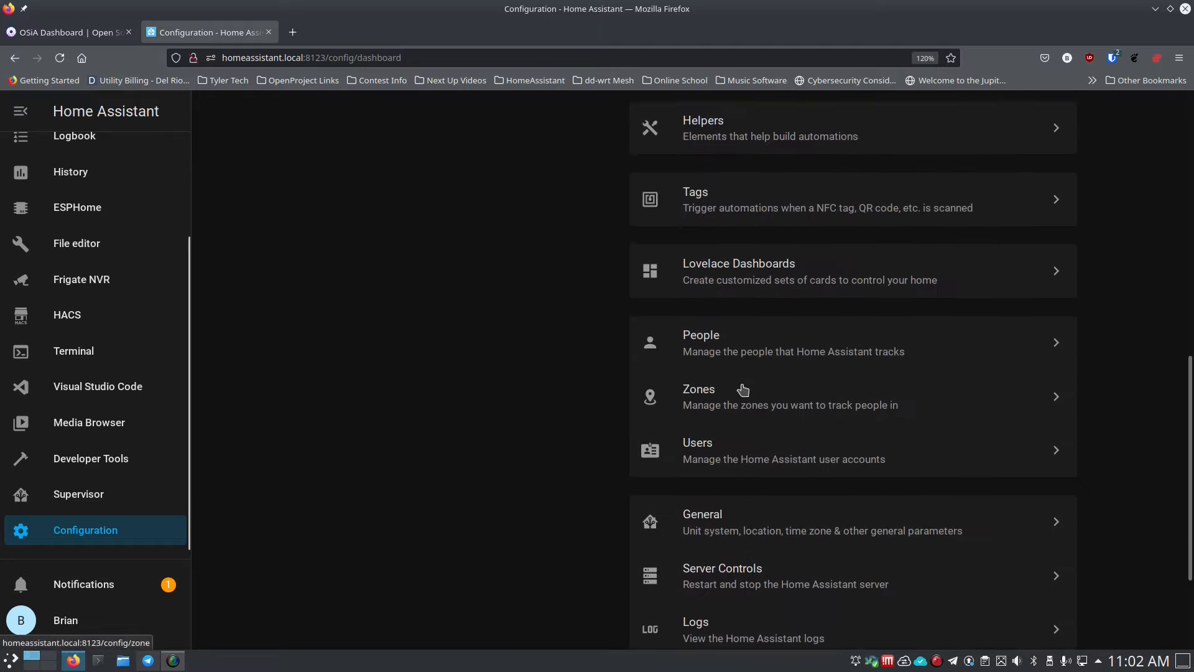
{"action": "left_click", "coordinate": [715, 355]}
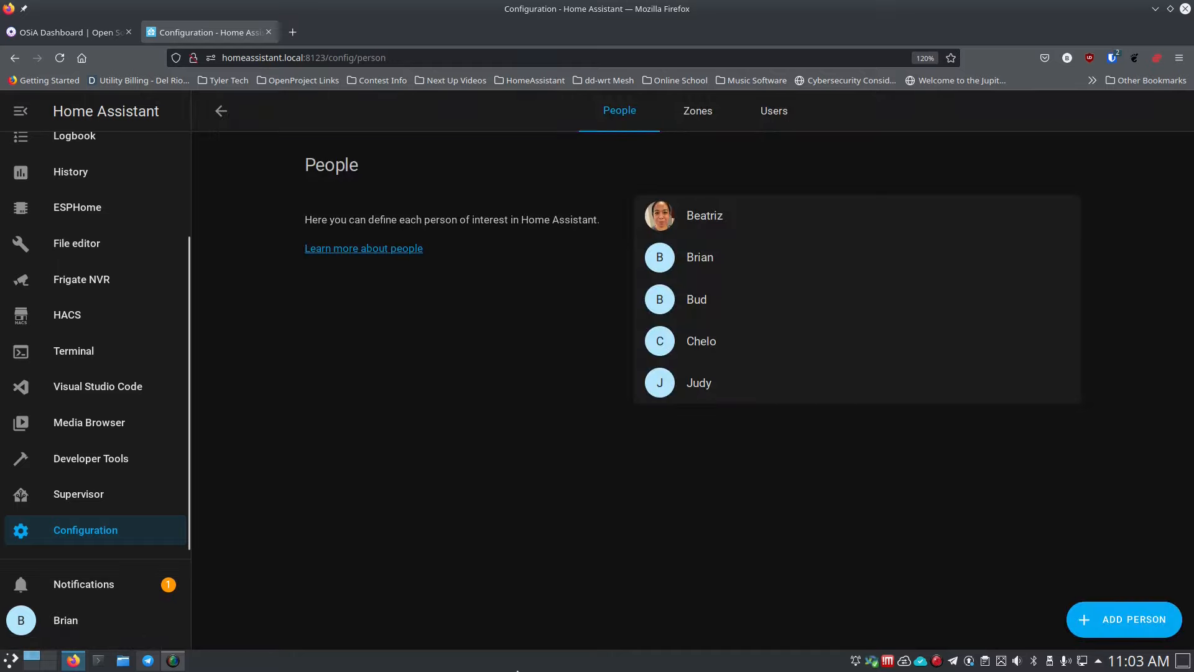
{"action": "left_click", "coordinate": [703, 260]}
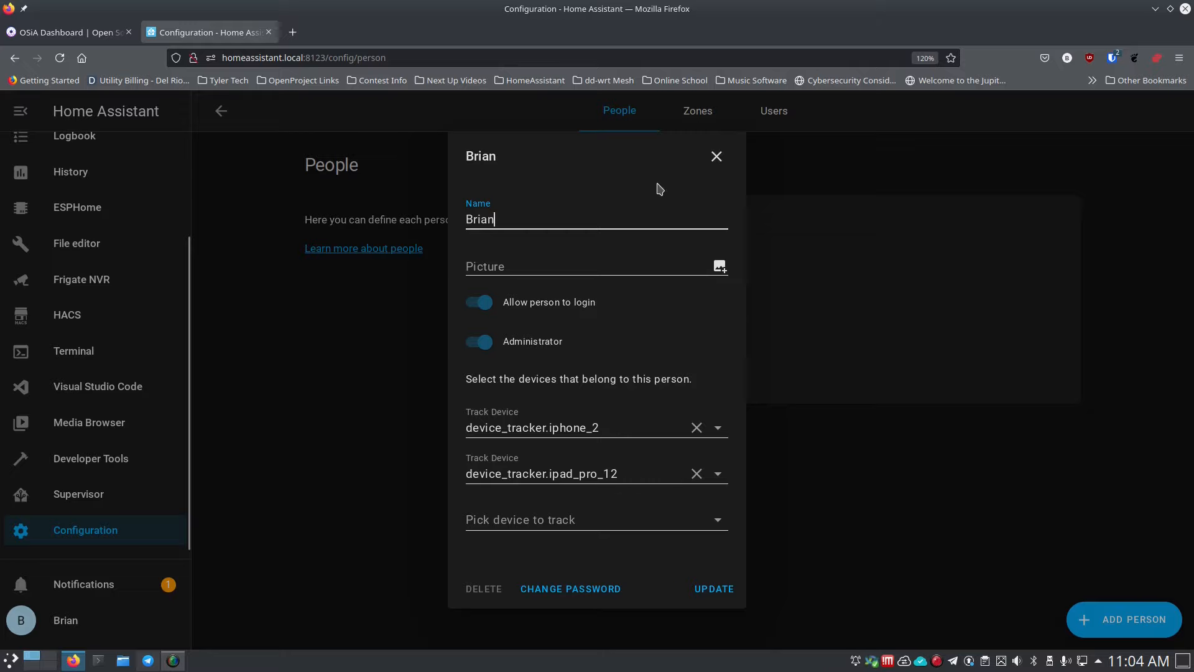
{"action": "left_click", "coordinate": [716, 157]}
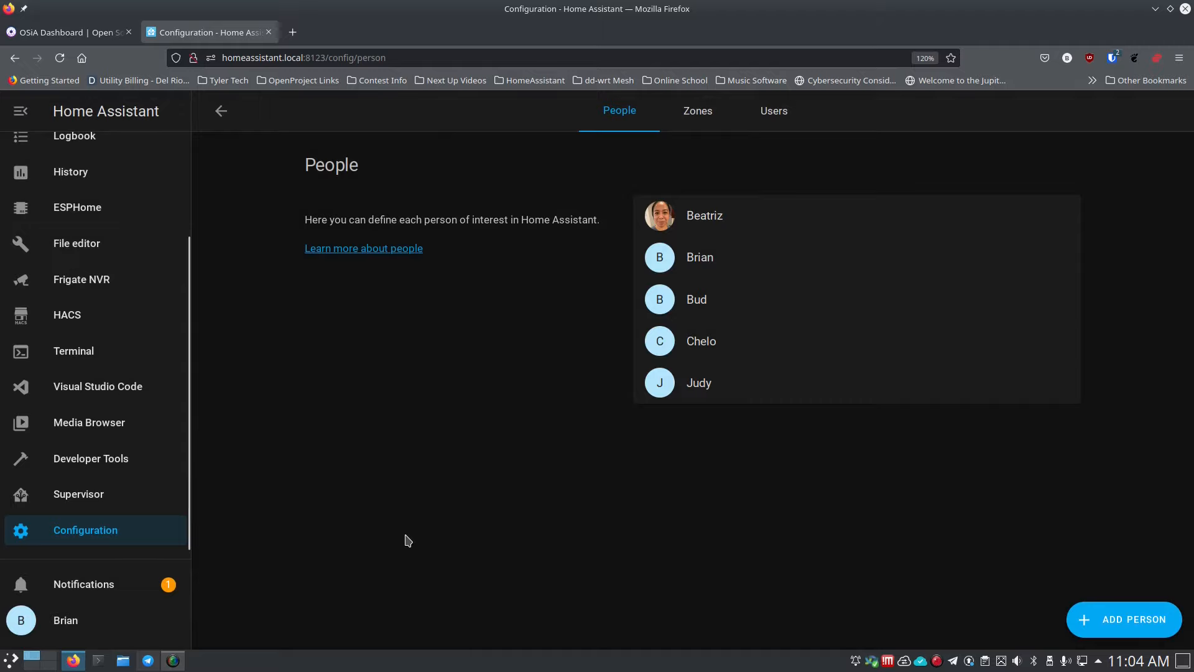
Step: Start a new empty automation from the Automations configuration
{"action": "left_click", "coordinate": [94, 534]}
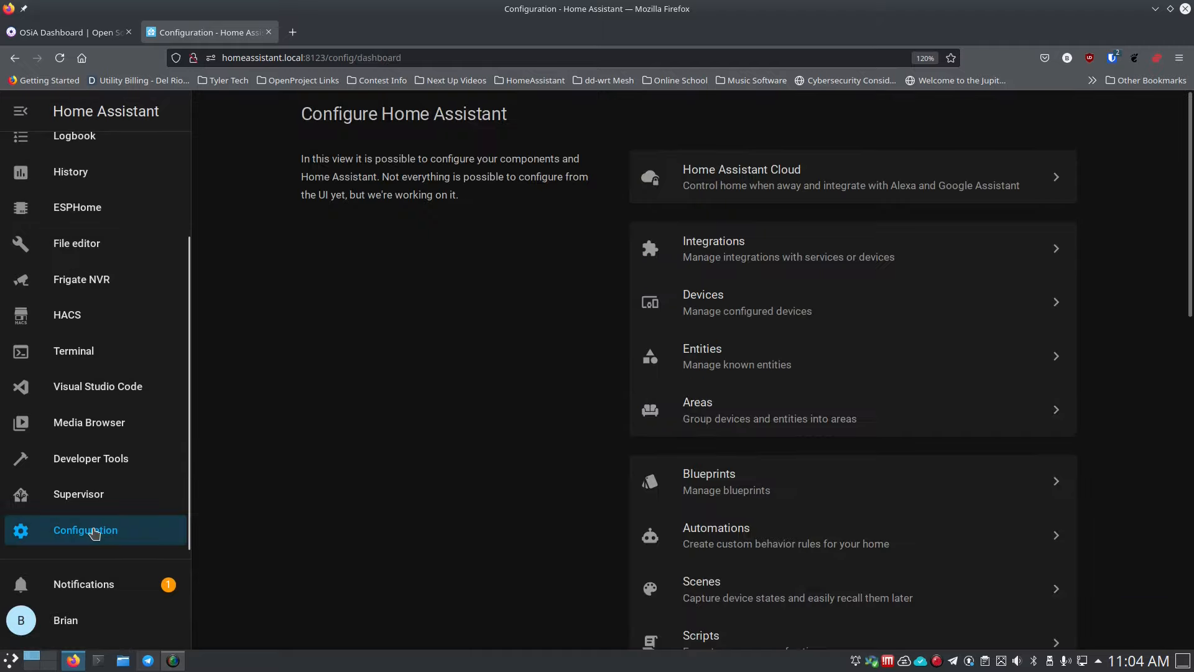
{"action": "left_click", "coordinate": [712, 543]}
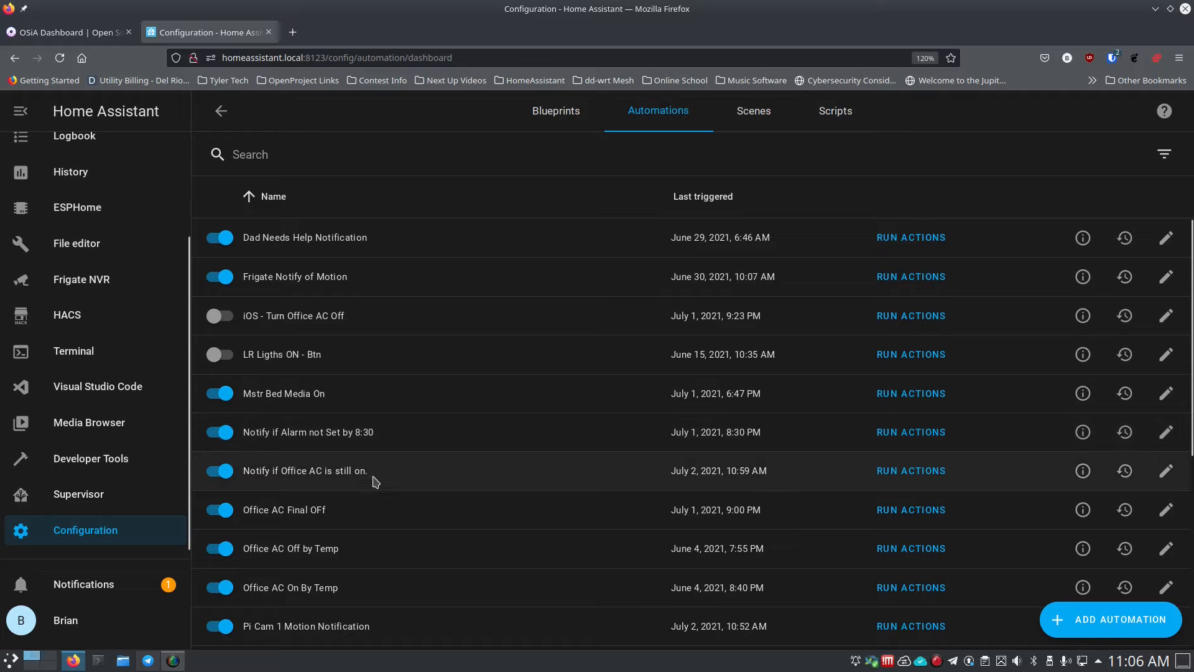
{"action": "left_click", "coordinate": [1112, 621]}
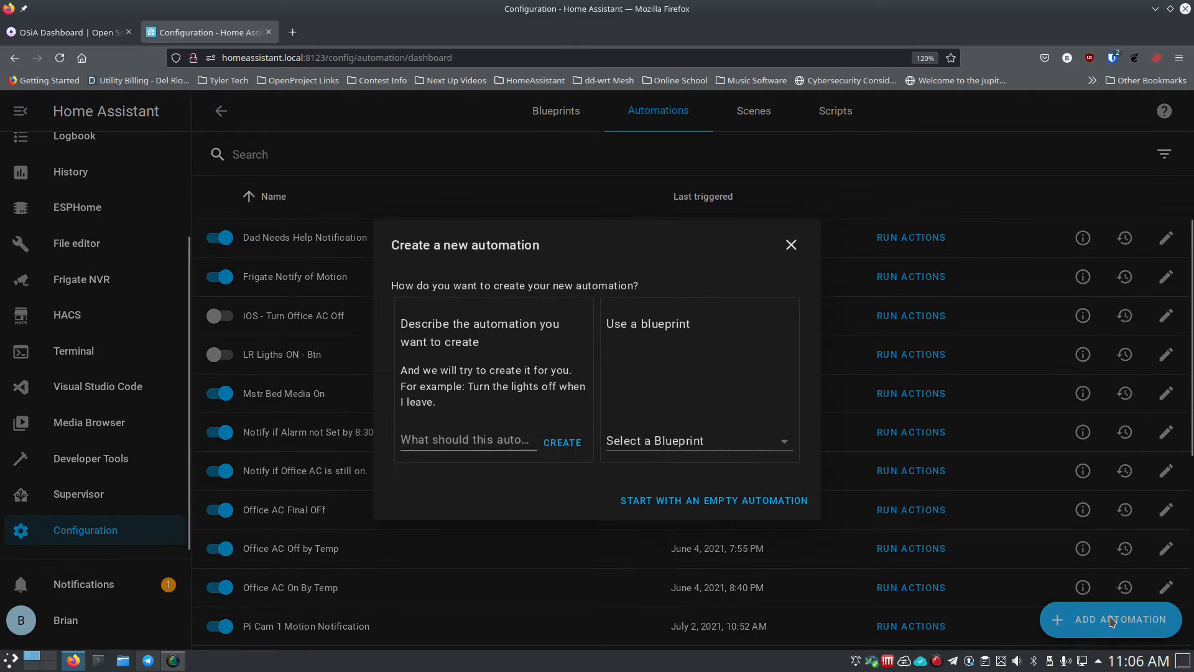
{"action": "left_click", "coordinate": [662, 502]}
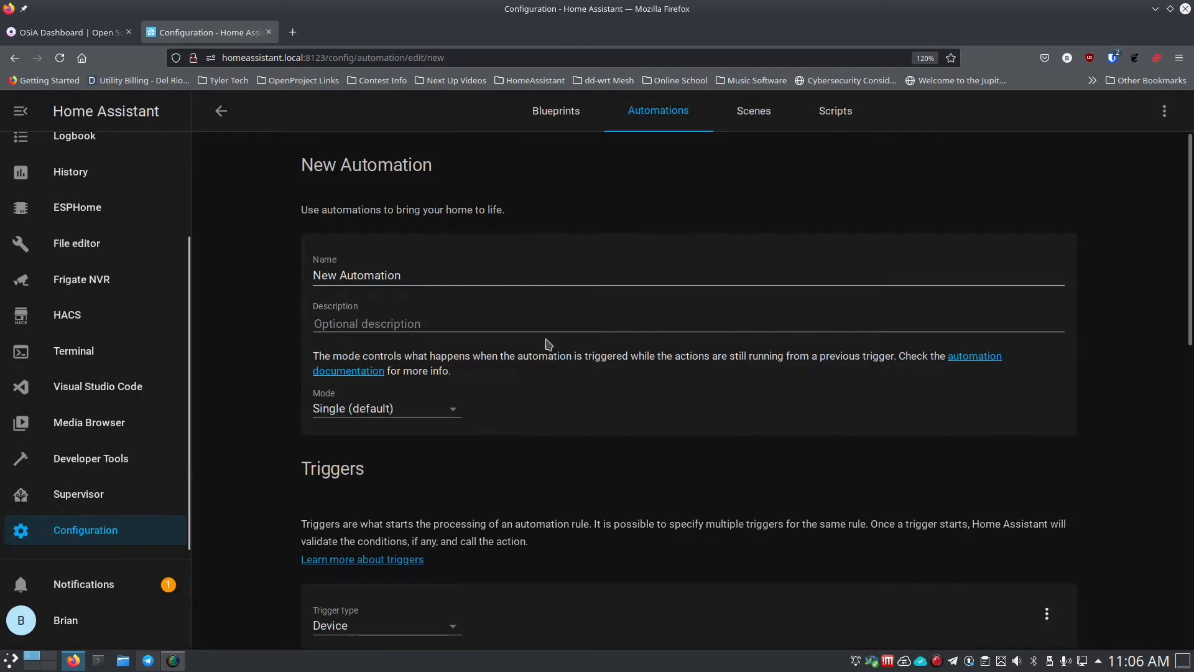
Step: Name the new automation "Notify - Turn Off AC"
{"action": "left_click", "coordinate": [417, 275]}
{"action": "left_click_drag", "start_coordinate": [417, 276], "coordinate": [278, 272]}
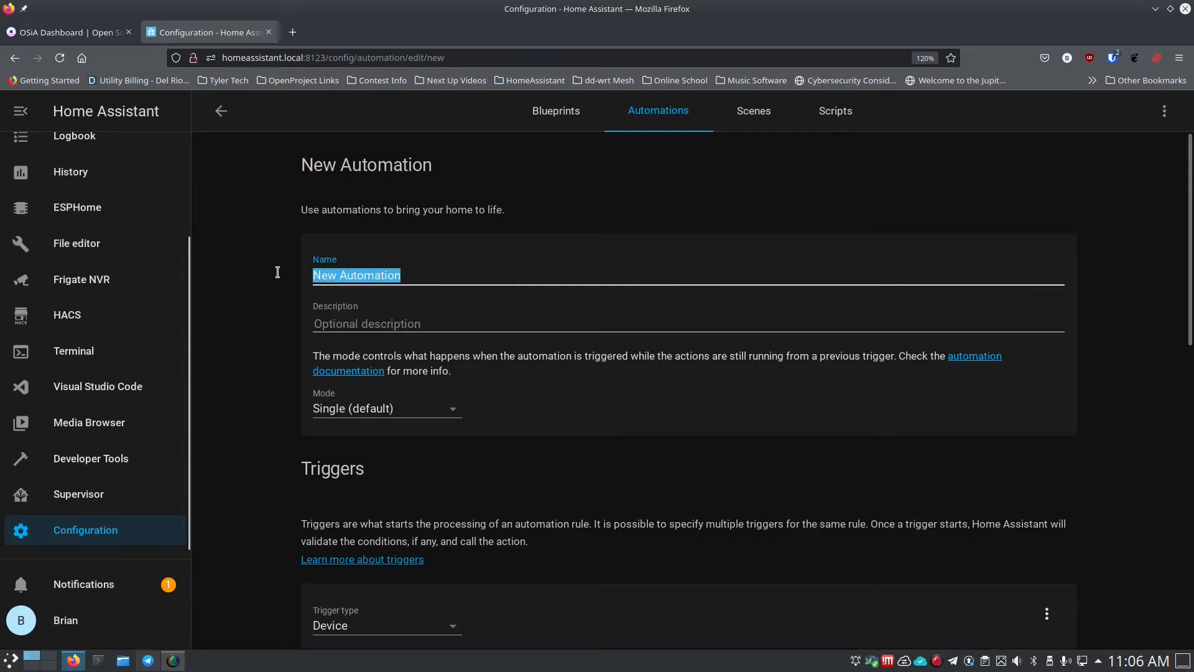
{"action": "type", "text": "Turn Off A"}
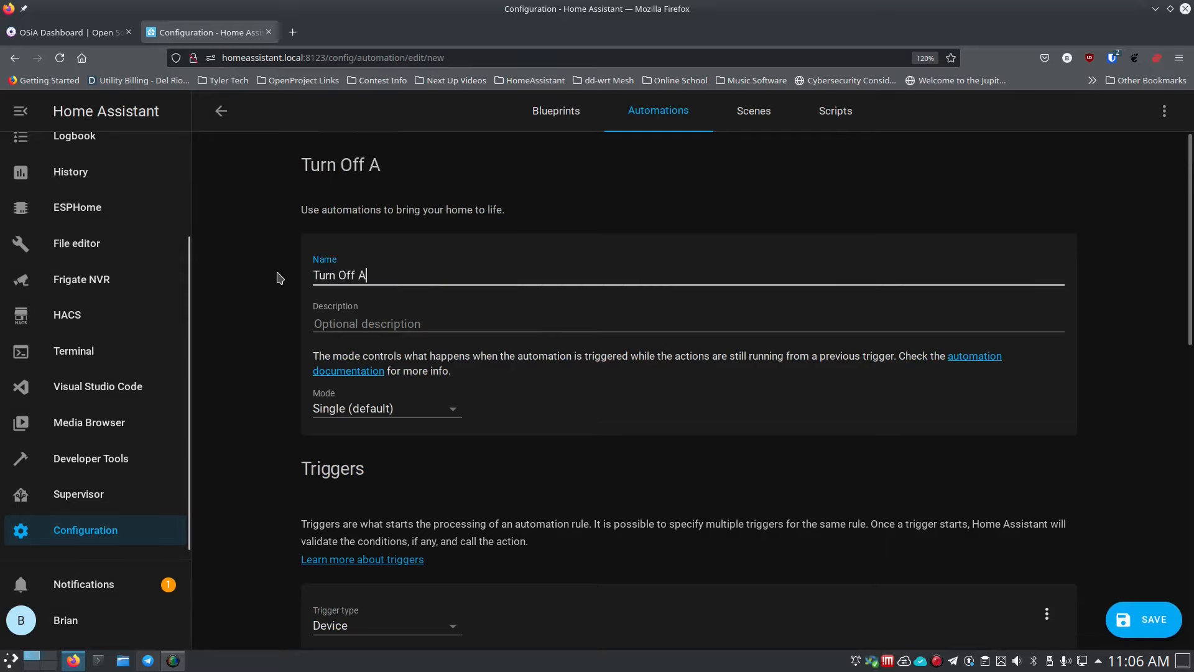
{"action": "type", "text": "C"}
{"action": "key", "text": "Left"}
{"action": "key", "text": "Left"}
{"action": "key", "text": "Left"}
{"action": "key", "text": "Left"}
{"action": "key", "text": "Left"}
{"action": "key", "text": "Left"}
{"action": "key", "text": "Left"}
{"action": "type", "text": "Notify -"}
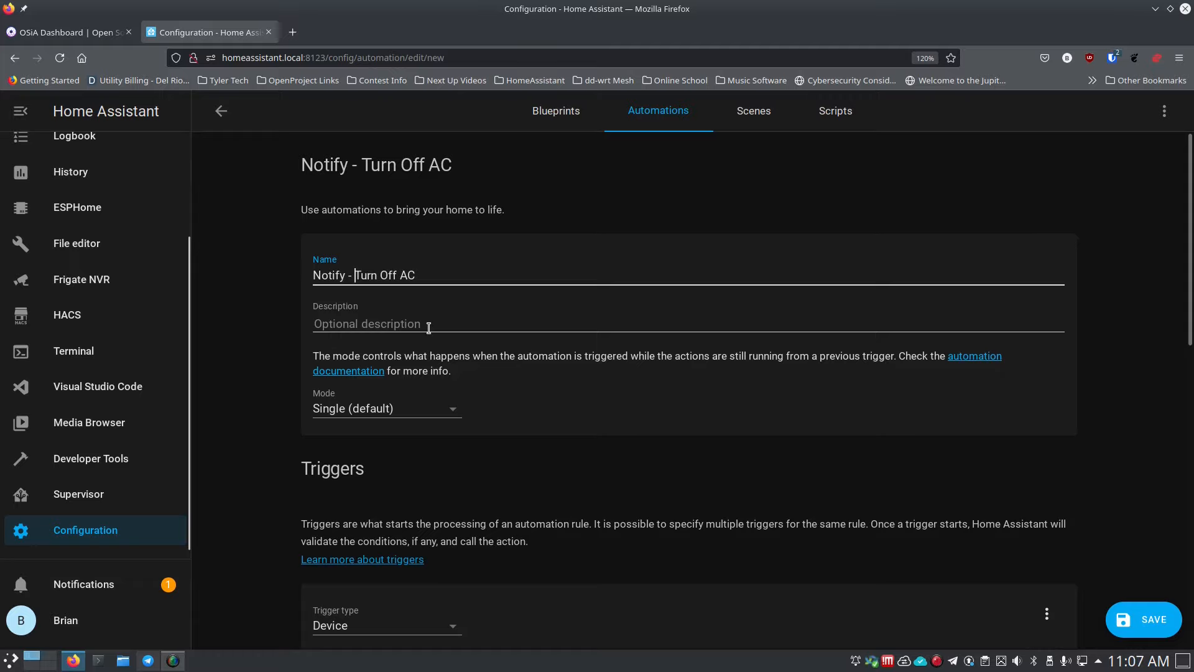
Step: Set the automation's trigger to the Time type at the fixed time 11:12:00
{"action": "scroll", "coordinate": [291, 392], "scroll_direction": "down", "scroll_amount": 3}
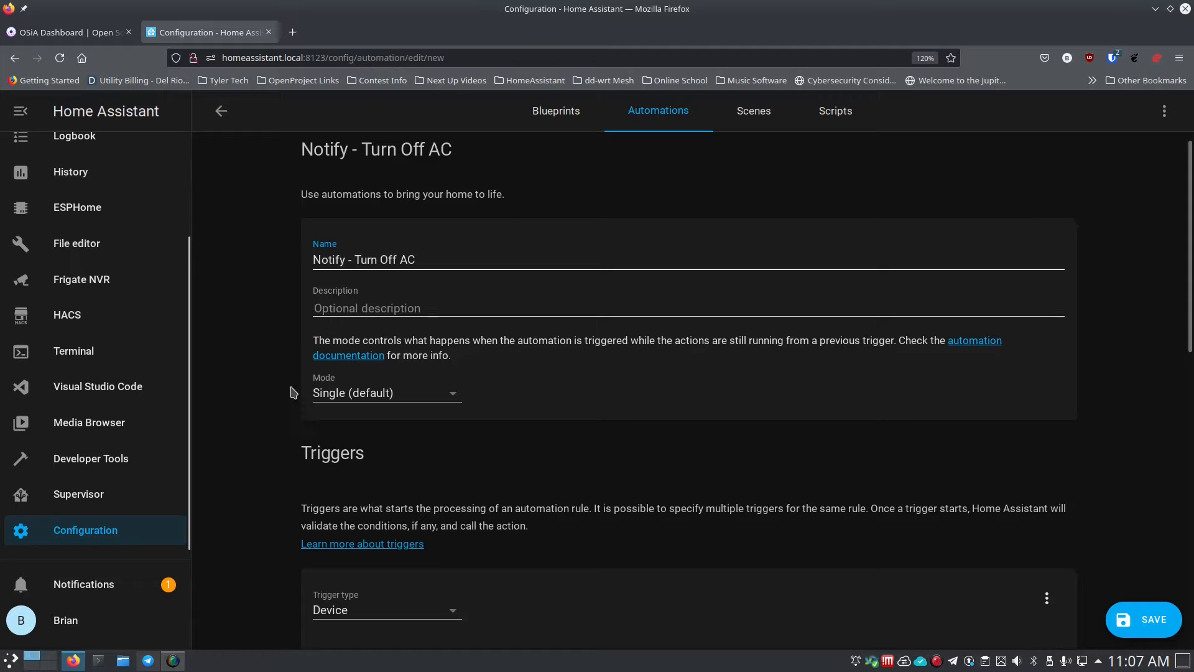
{"action": "scroll", "coordinate": [291, 392], "scroll_direction": "down", "scroll_amount": 2}
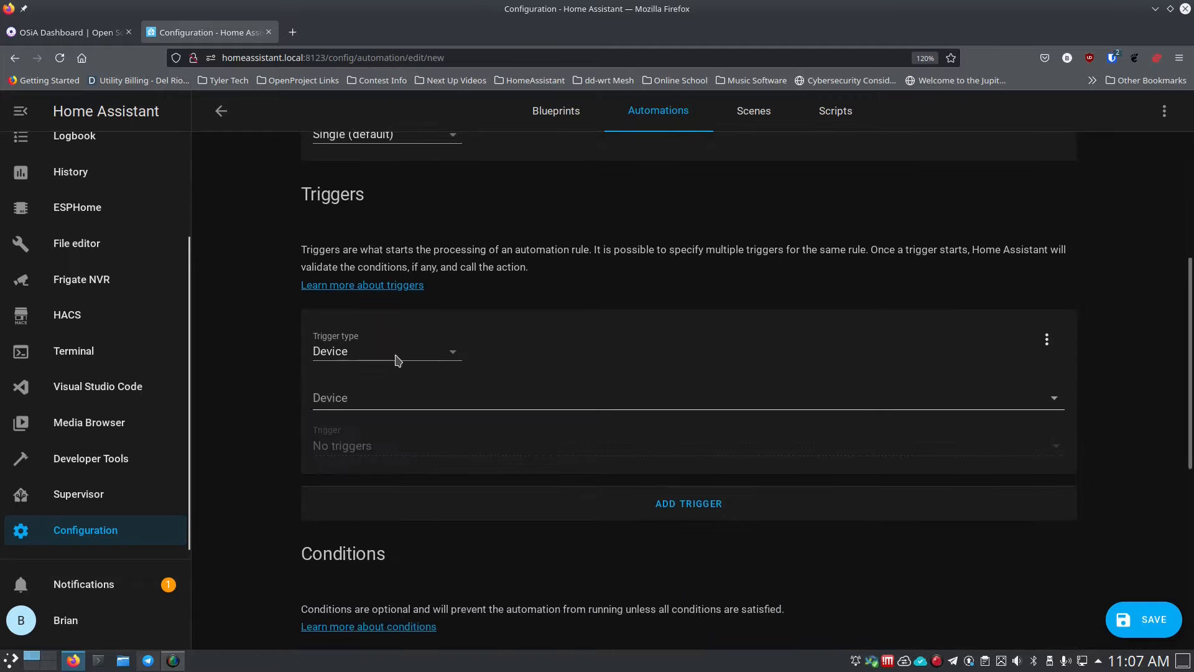
{"action": "left_click", "coordinate": [398, 359]}
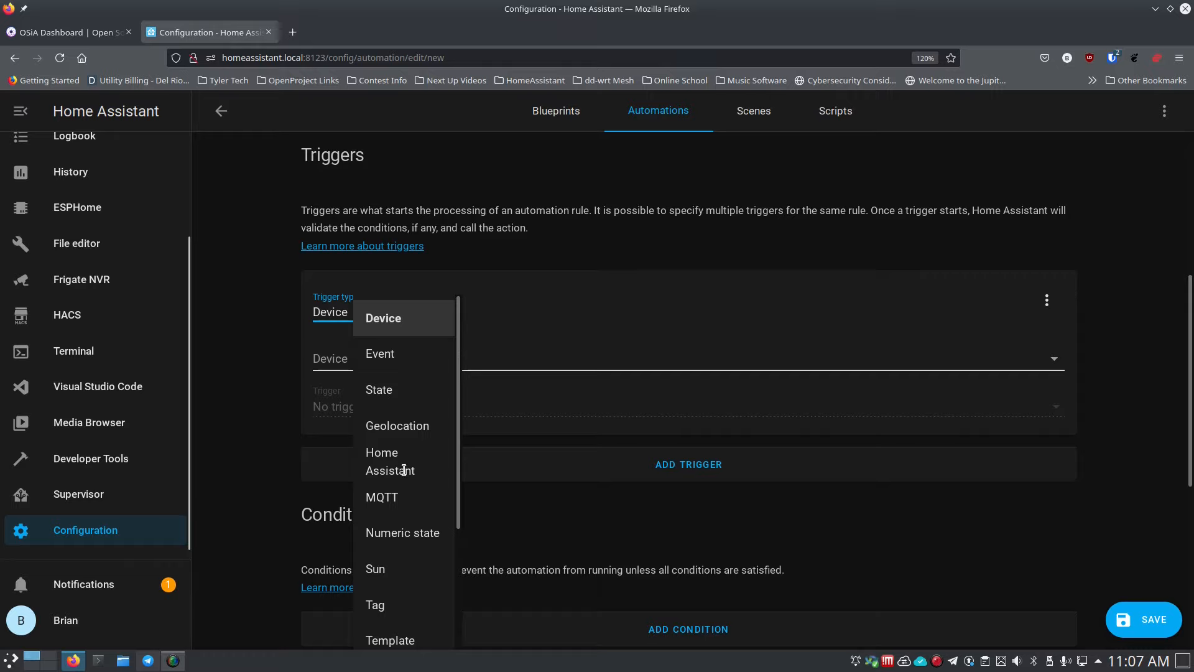
{"action": "scroll", "coordinate": [404, 472], "scroll_direction": "down", "scroll_amount": 3}
{"action": "left_click", "coordinate": [392, 524]}
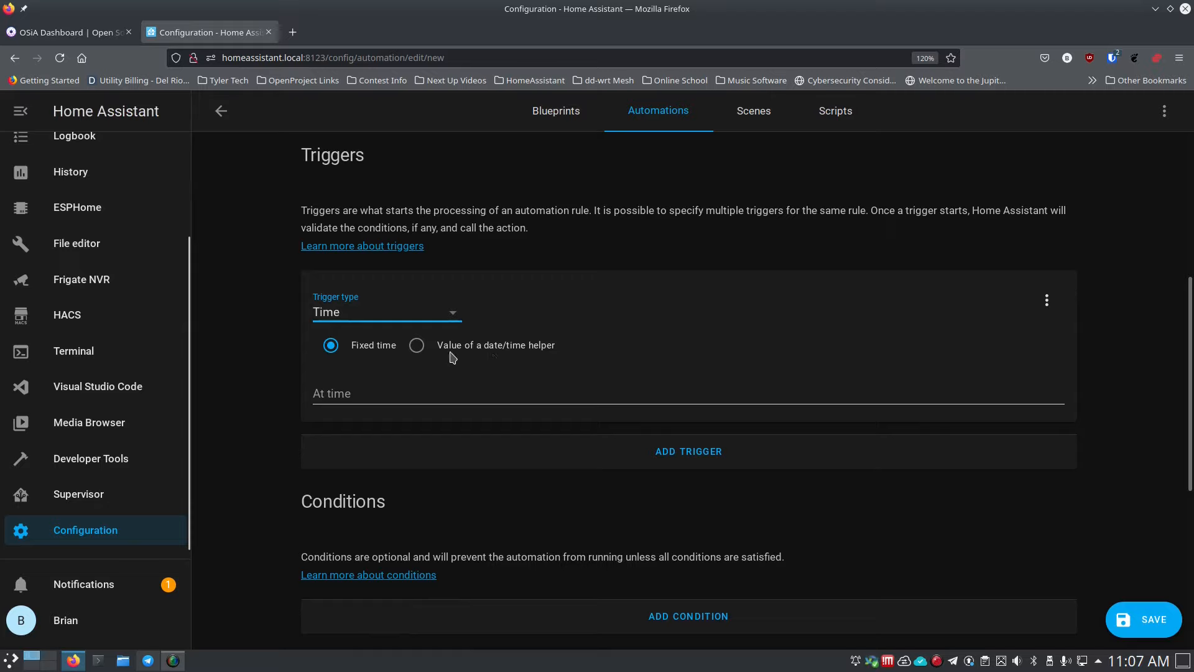
{"action": "left_click", "coordinate": [378, 391]}
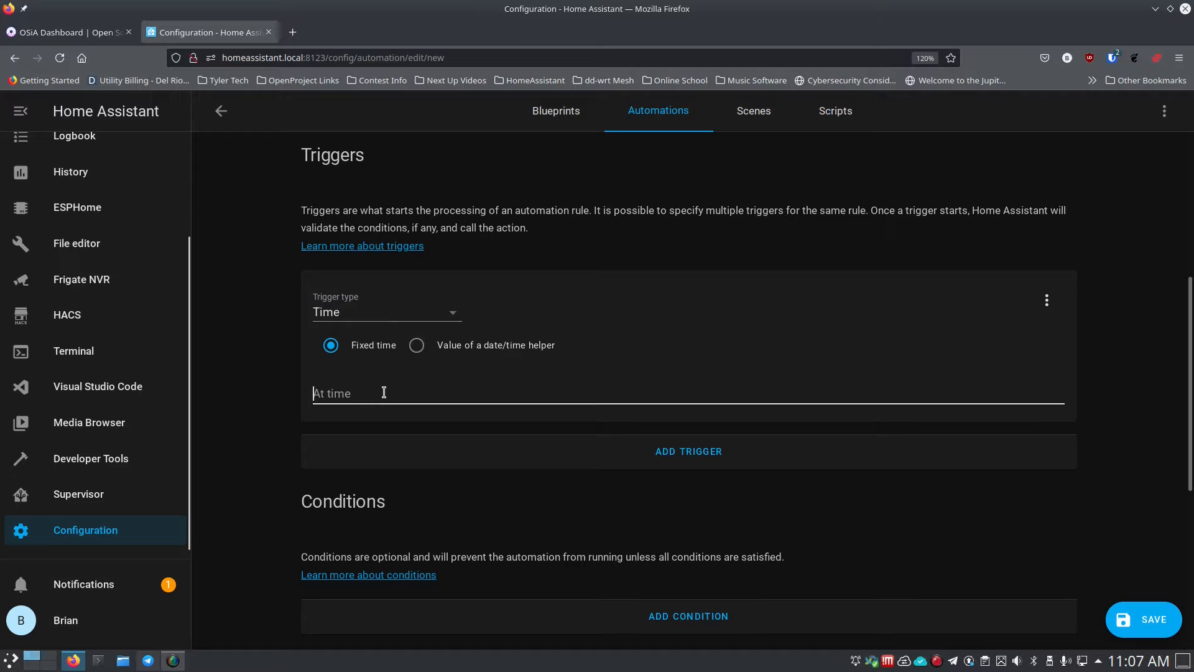
{"action": "type", "text": "11:12:00"}
{"action": "key", "text": "Tab"}
Step: Add a State condition for the AC Unit entity, switch.officea_ac_unit_outlet
{"action": "scroll", "coordinate": [481, 468], "scroll_direction": "down", "scroll_amount": 2}
{"action": "scroll", "coordinate": [481, 470], "scroll_direction": "down", "scroll_amount": 3}
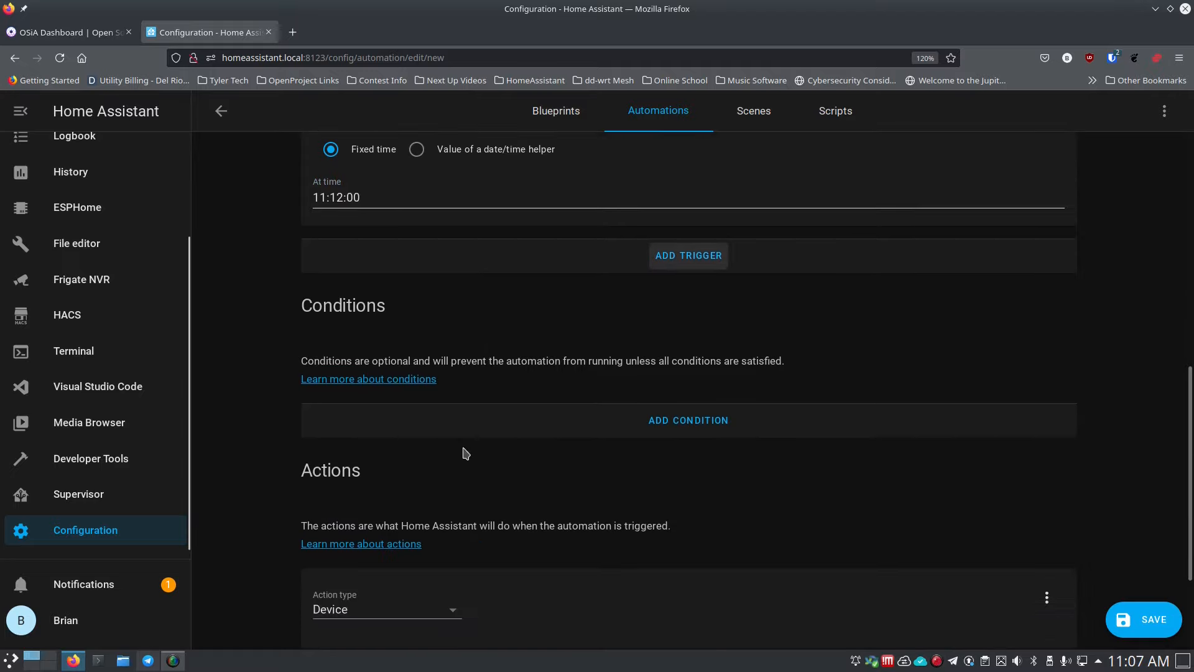
{"action": "left_click", "coordinate": [508, 427]}
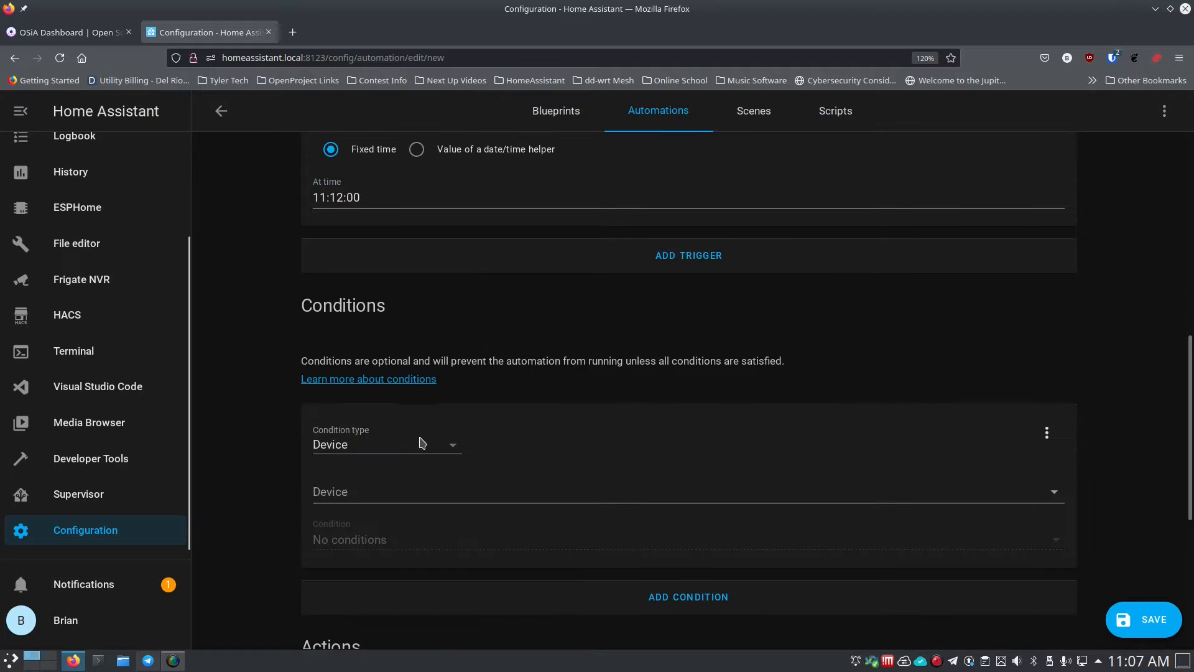
{"action": "left_click", "coordinate": [392, 492]}
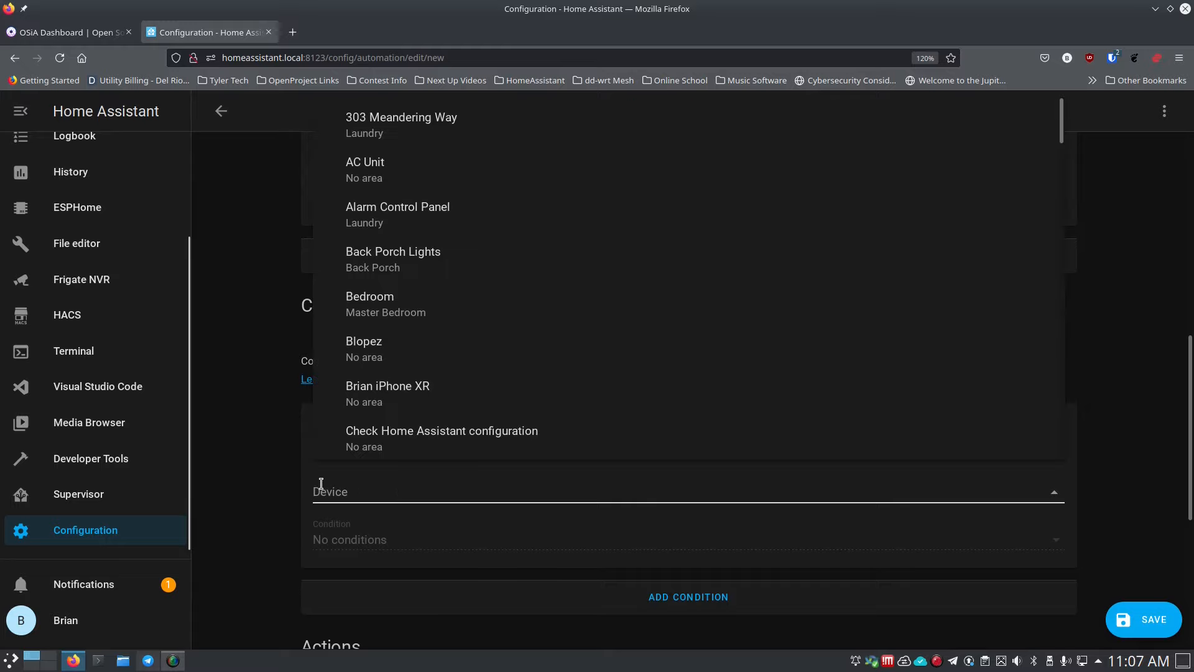
{"action": "left_click", "coordinate": [290, 465]}
{"action": "left_click", "coordinate": [339, 446]}
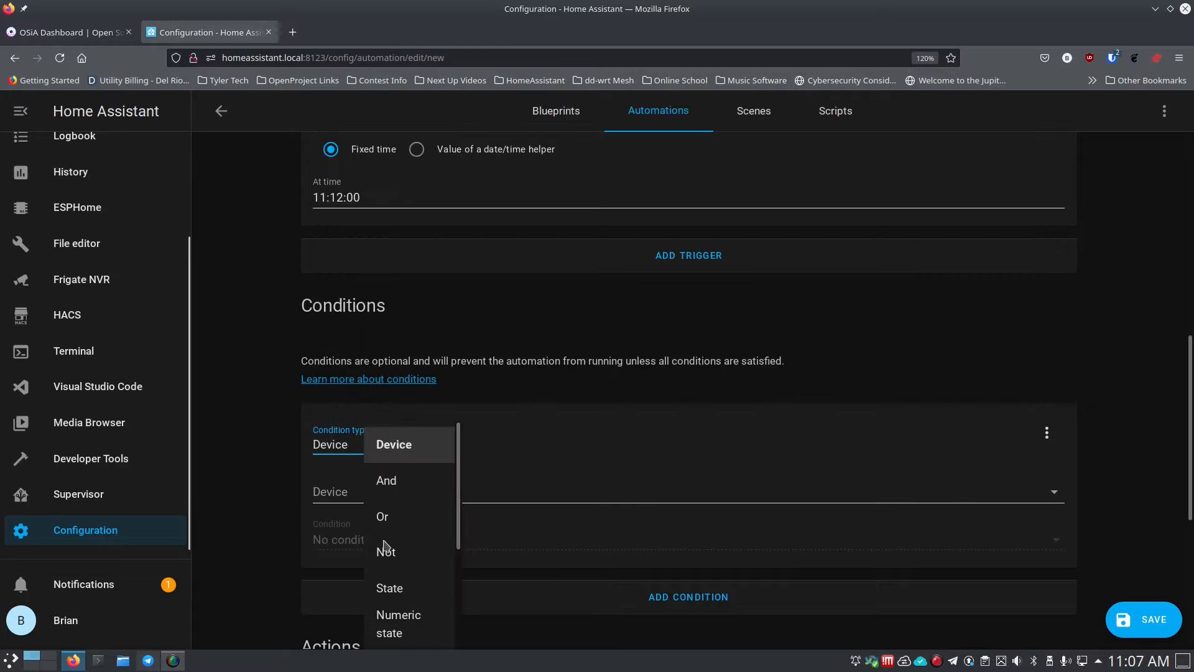
{"action": "left_click", "coordinate": [382, 586]}
{"action": "left_click", "coordinate": [398, 491]}
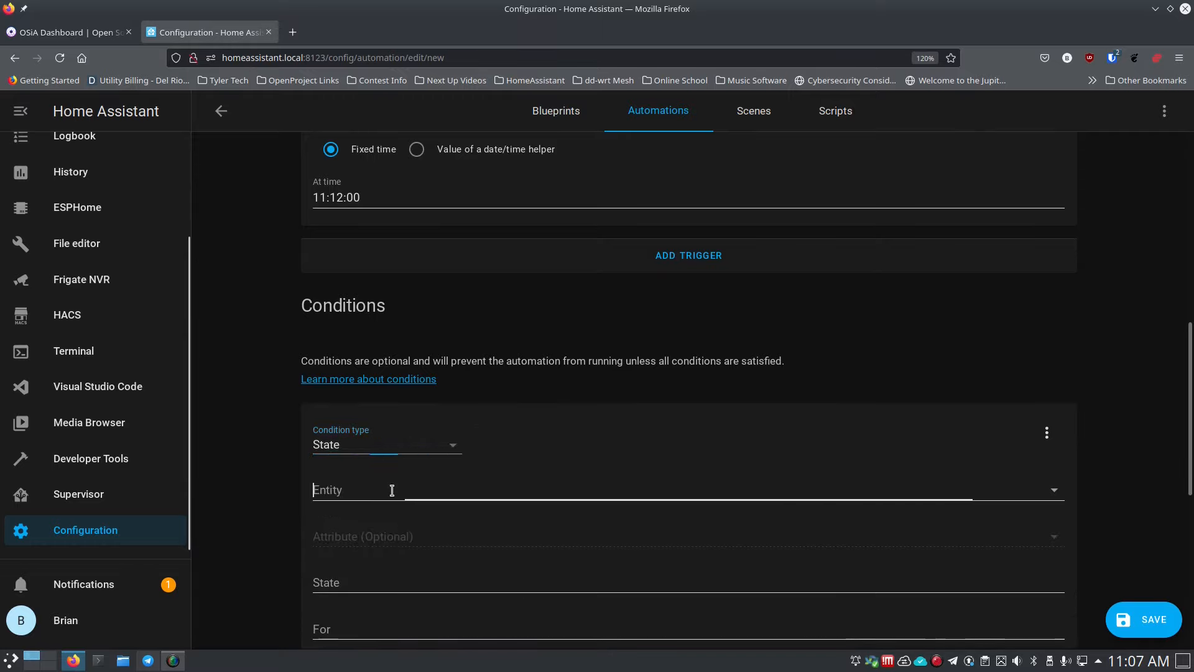
{"action": "type", "text": "AC"}
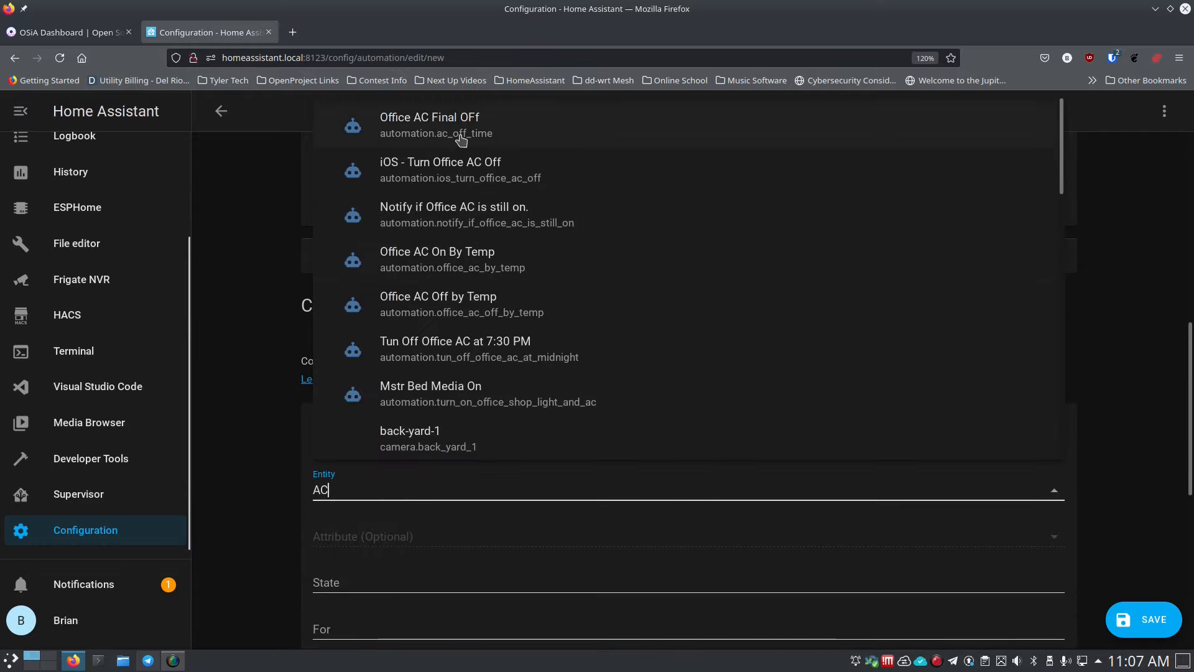
{"action": "type", "text": " U"}
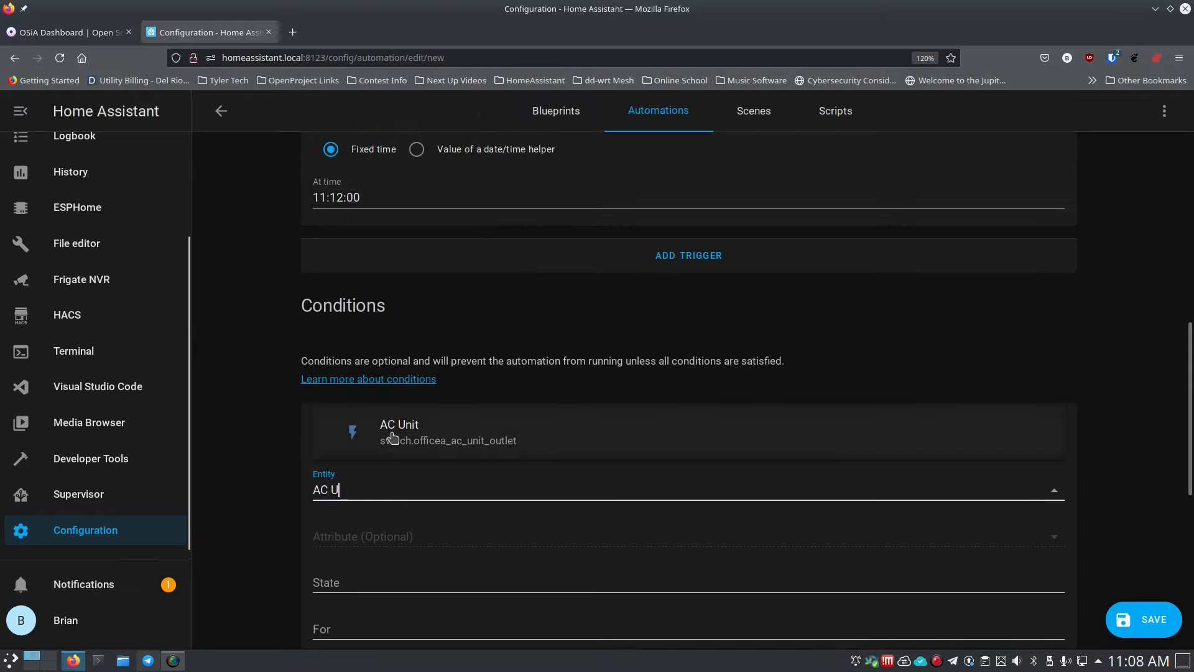
{"action": "left_click", "coordinate": [398, 436]}
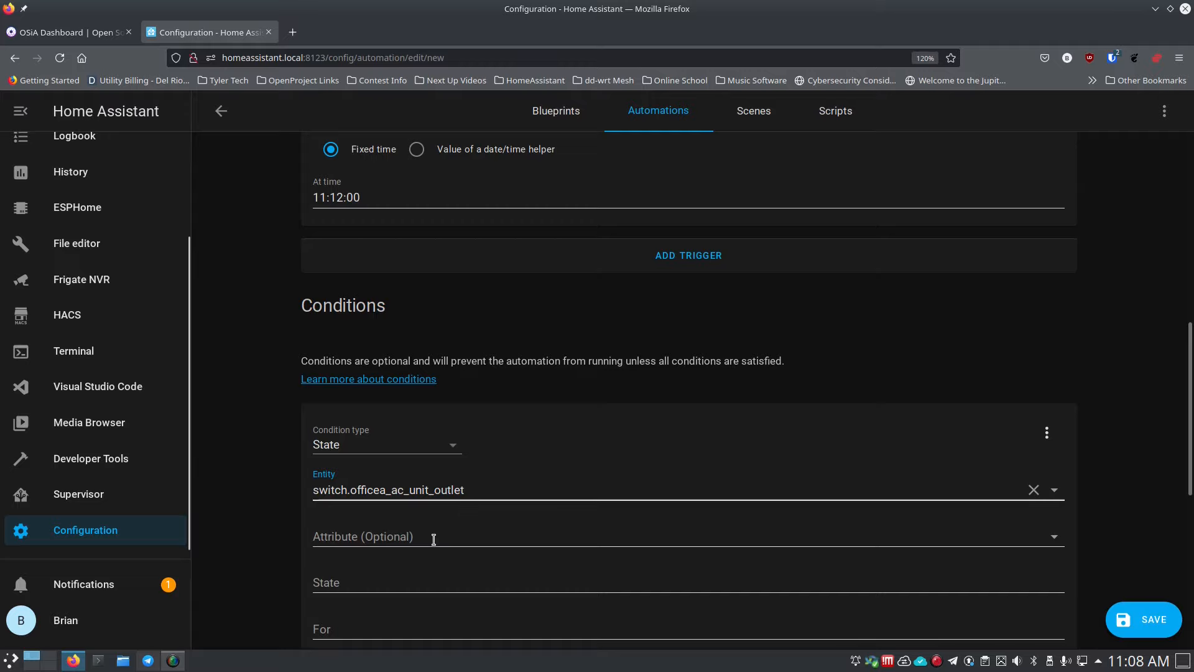
Step: Set the AC Unit condition's required state to on, leaving the optional attribute empty
{"action": "left_click", "coordinate": [467, 490]}
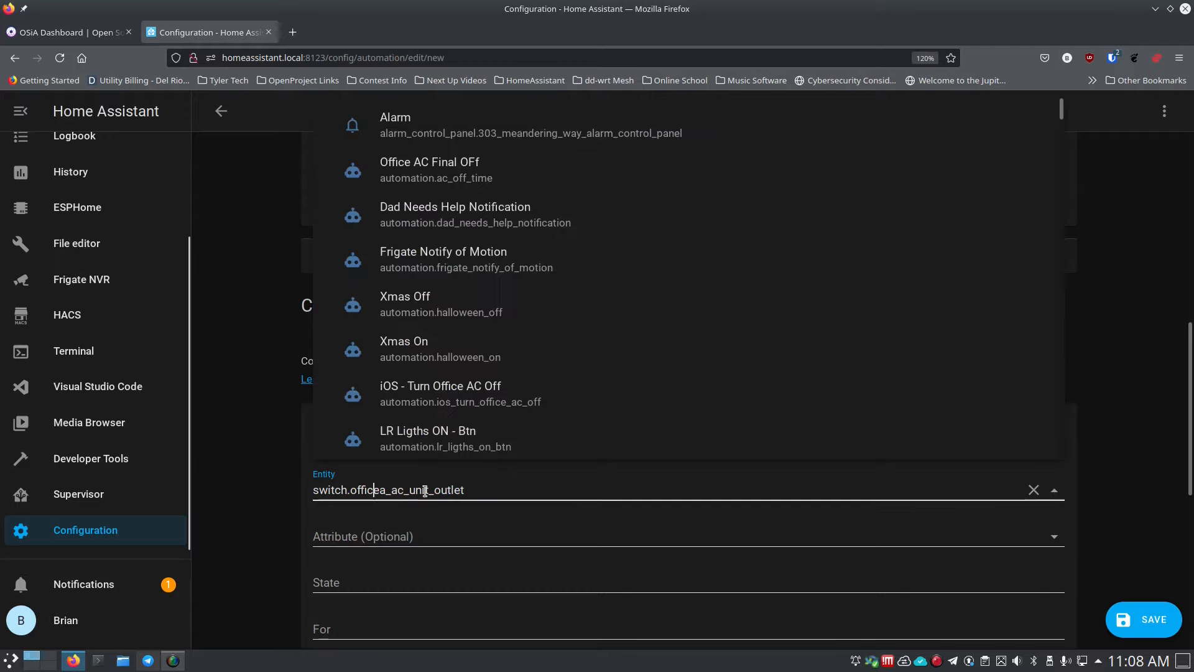
{"action": "left_click", "coordinate": [434, 537]}
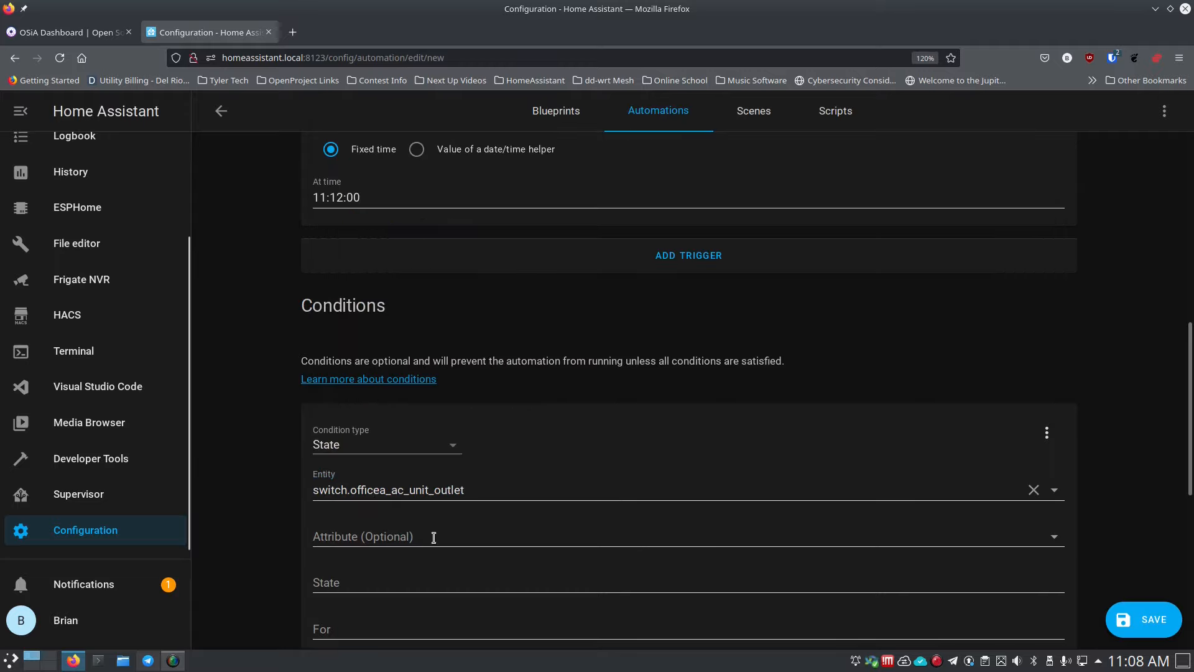
{"action": "left_click", "coordinate": [433, 538]}
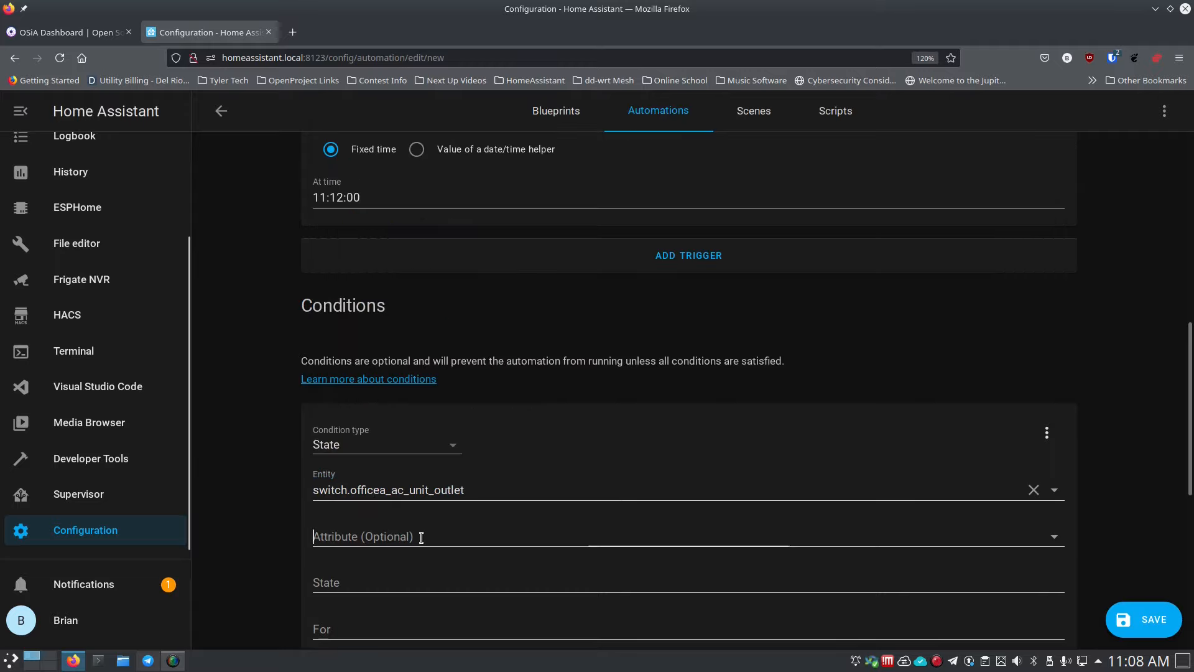
{"action": "left_click", "coordinate": [365, 583]}
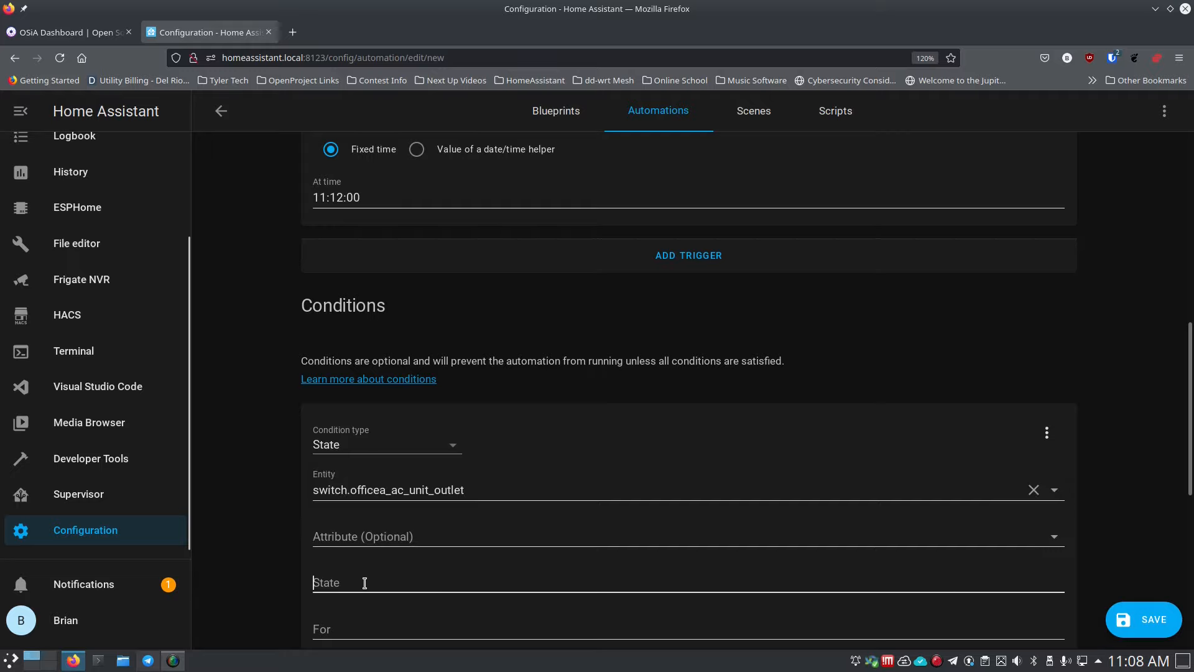
{"action": "type", "text": "on"}
{"action": "left_click", "coordinate": [260, 530]}
Step: Review the time trigger and the AC Unit condition, ending at the automation's Actions section
{"action": "scroll", "coordinate": [278, 521], "scroll_direction": "down", "scroll_amount": 3}
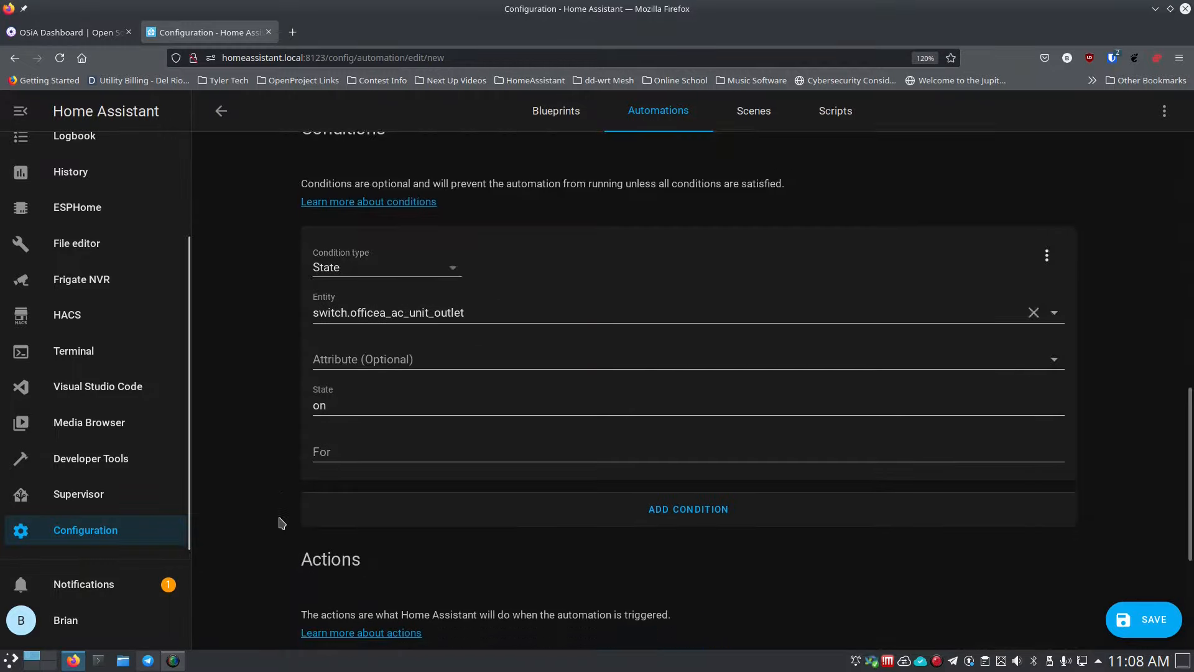
{"action": "scroll", "coordinate": [279, 521], "scroll_direction": "down", "scroll_amount": 2}
{"action": "scroll", "coordinate": [279, 521], "scroll_direction": "up", "scroll_amount": 5}
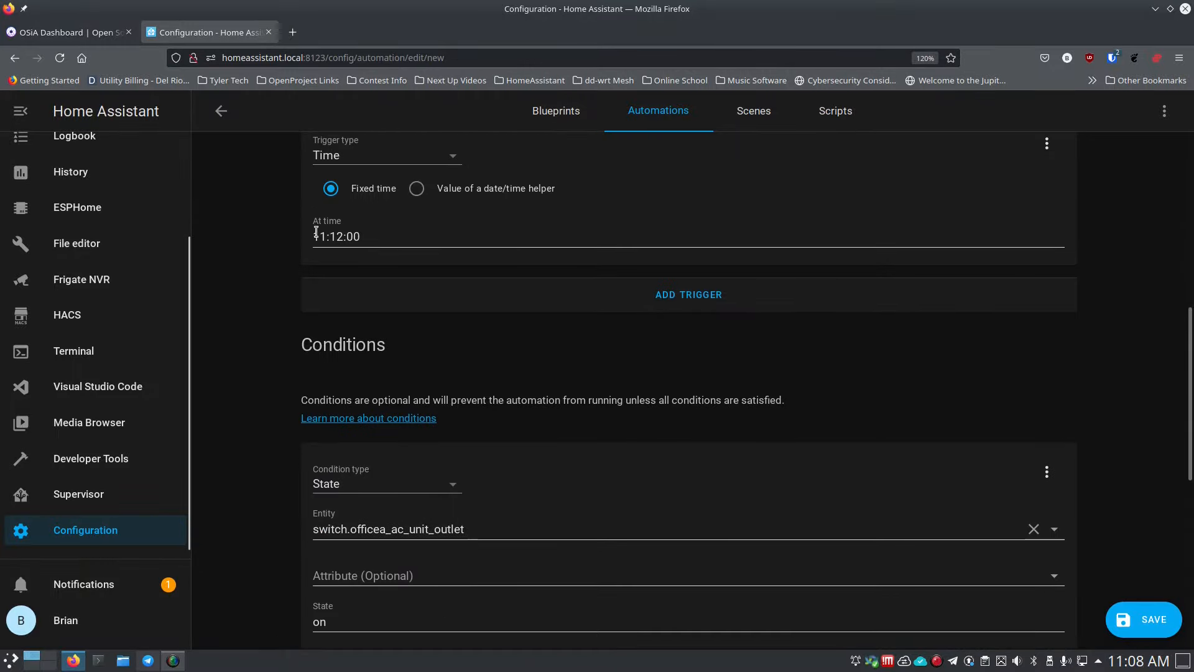
{"action": "scroll", "coordinate": [333, 475], "scroll_direction": "down", "scroll_amount": 2}
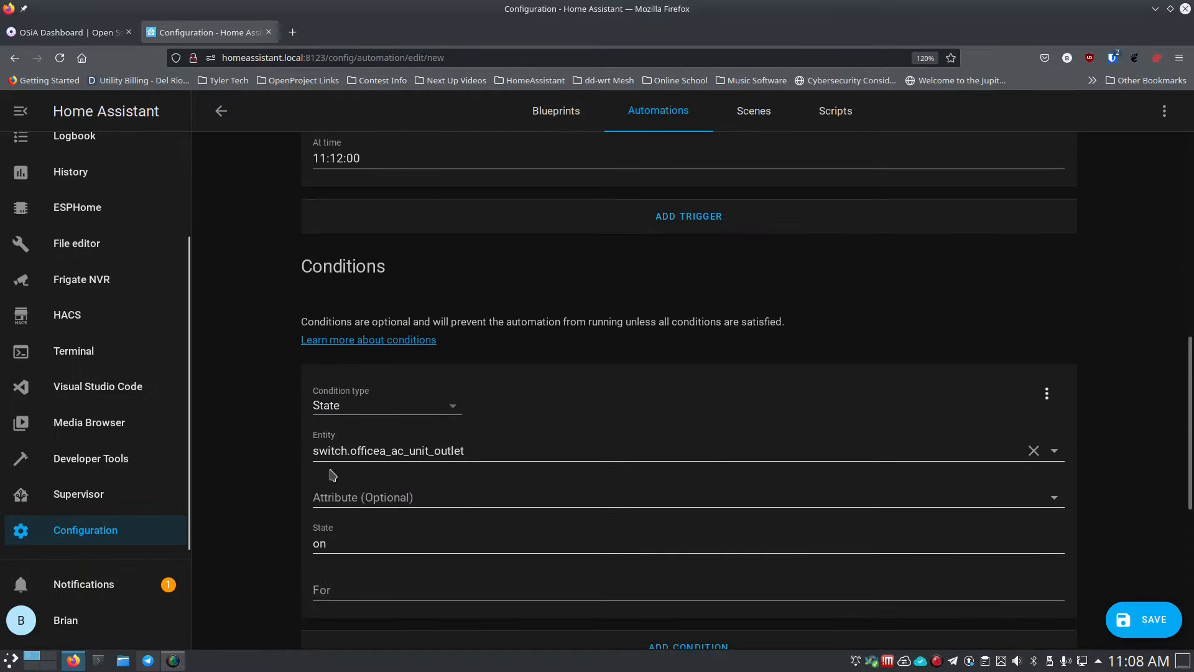
{"action": "scroll", "coordinate": [268, 485], "scroll_direction": "down", "scroll_amount": 5}
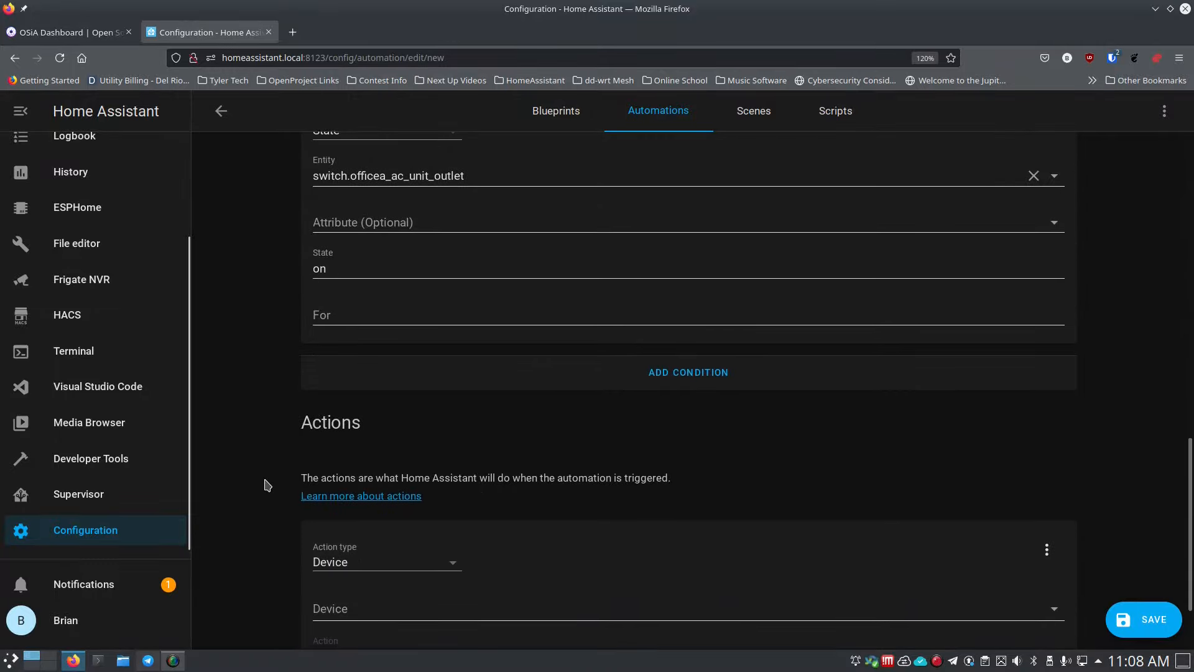
Step: Make the automation's action a service call that sends a notification through the iPhone XR mobile app
{"action": "scroll", "coordinate": [267, 485], "scroll_direction": "down", "scroll_amount": 2}
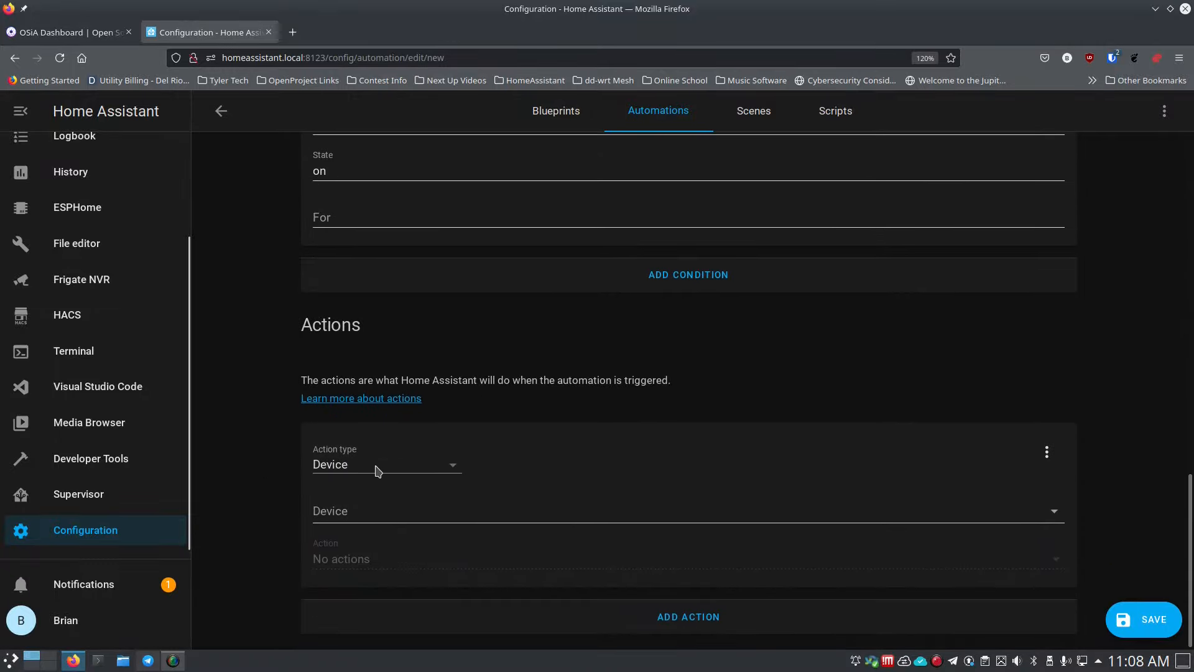
{"action": "left_click", "coordinate": [377, 471]}
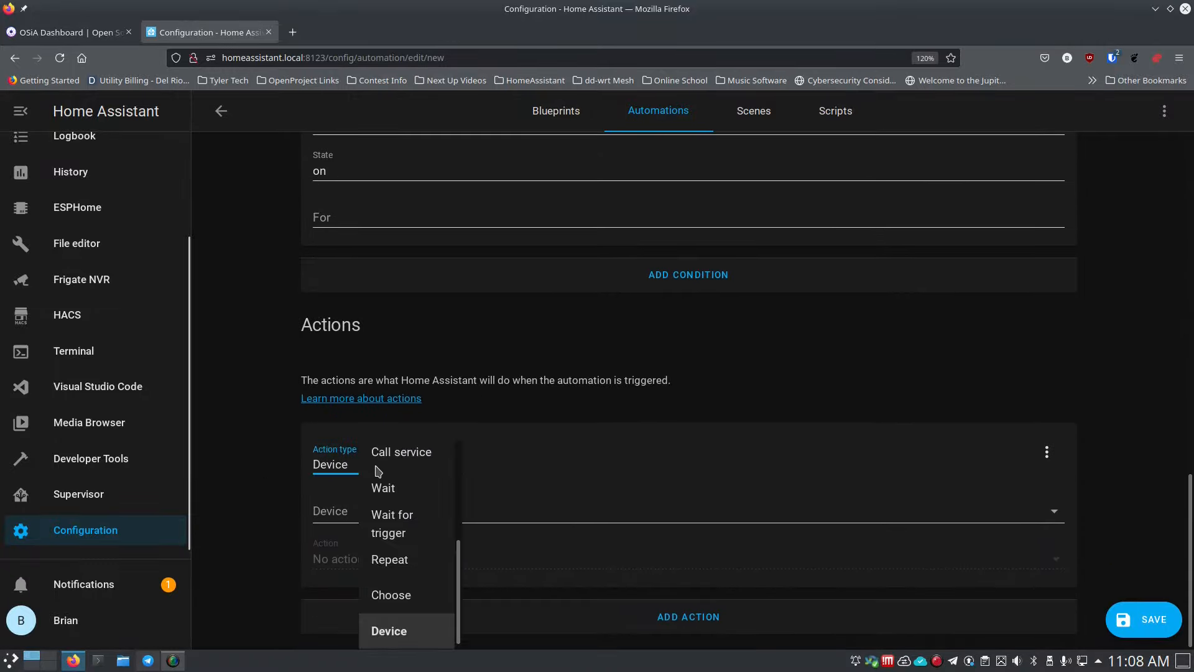
{"action": "left_click", "coordinate": [391, 450]}
{"action": "left_click", "coordinate": [380, 530]}
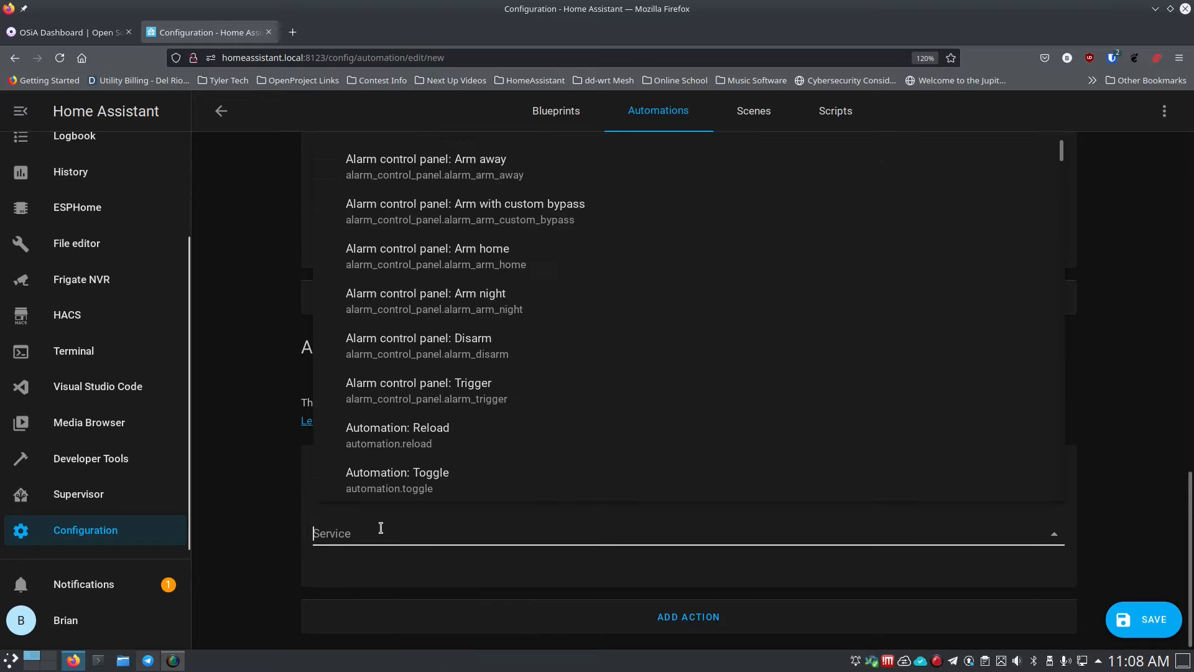
{"action": "type", "text": "notify"}
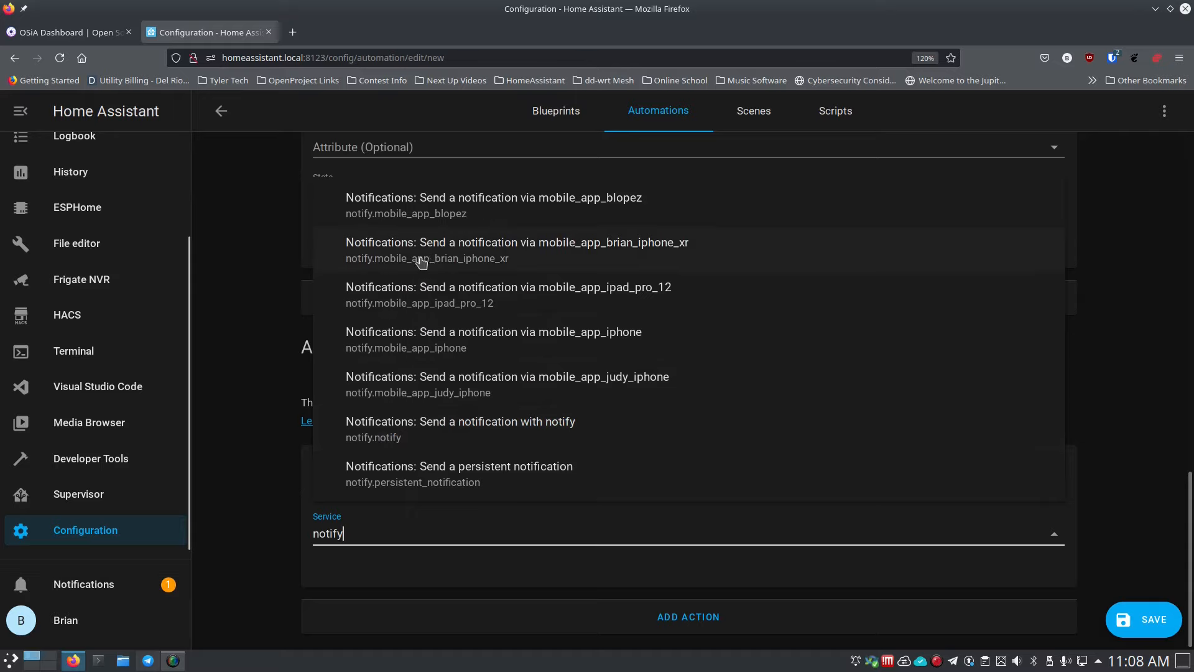
{"action": "left_click", "coordinate": [453, 258]}
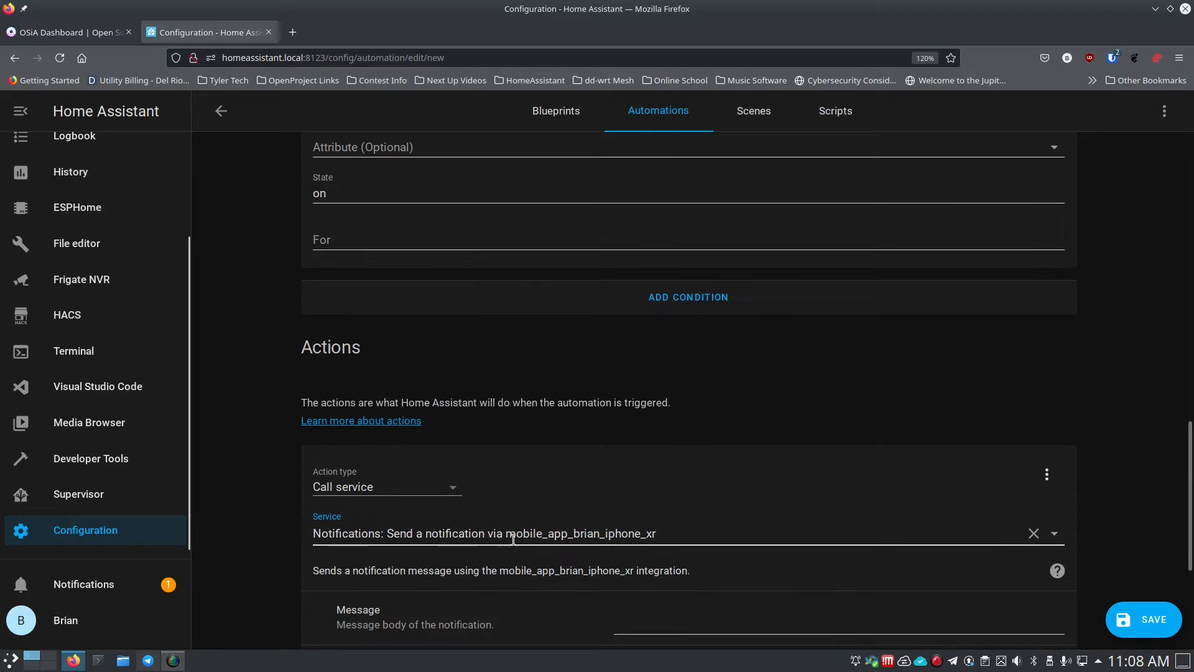
Step: Set the notification's message to "Office AC Unit is Still Running" and enable its title with the text "Office AC On"
{"action": "scroll", "coordinate": [560, 433], "scroll_direction": "down", "scroll_amount": 3}
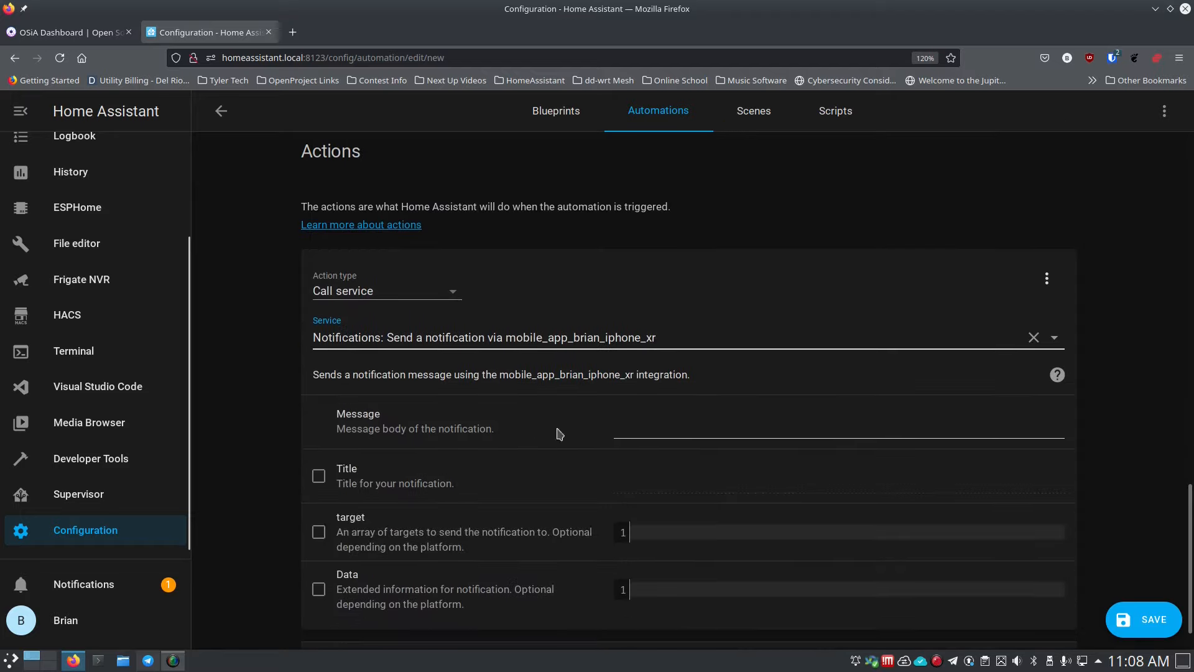
{"action": "scroll", "coordinate": [490, 525], "scroll_direction": "down", "scroll_amount": 1}
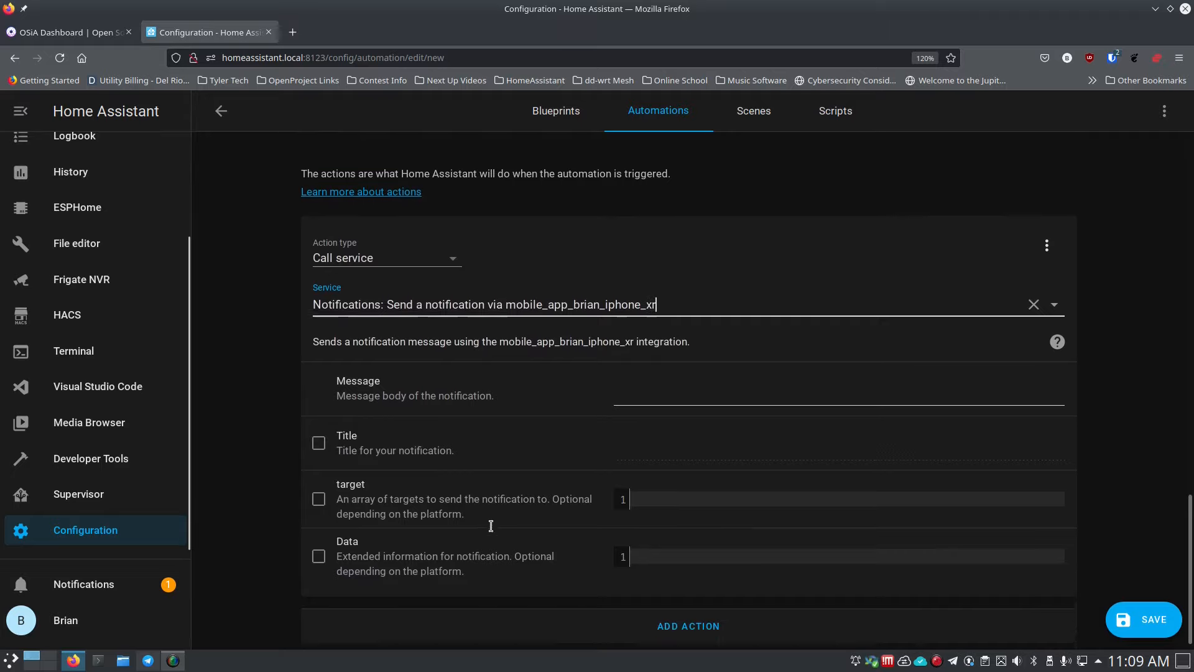
{"action": "left_click", "coordinate": [634, 391]}
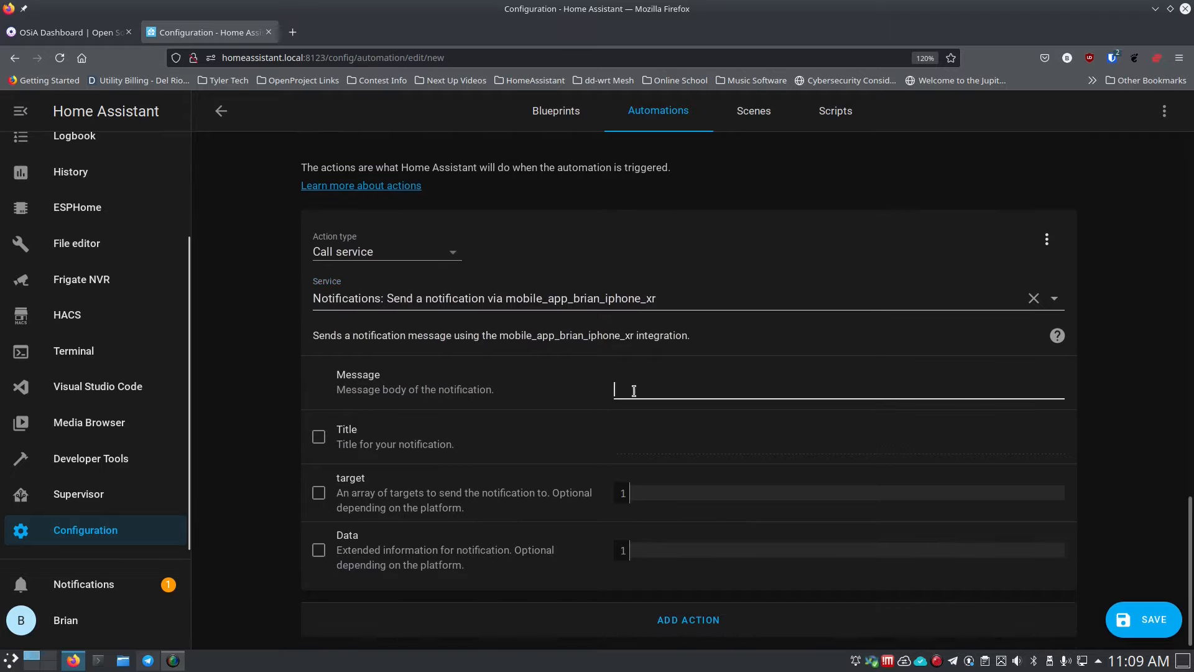
{"action": "type", "text": "Office AC Unit is Still Ru"}
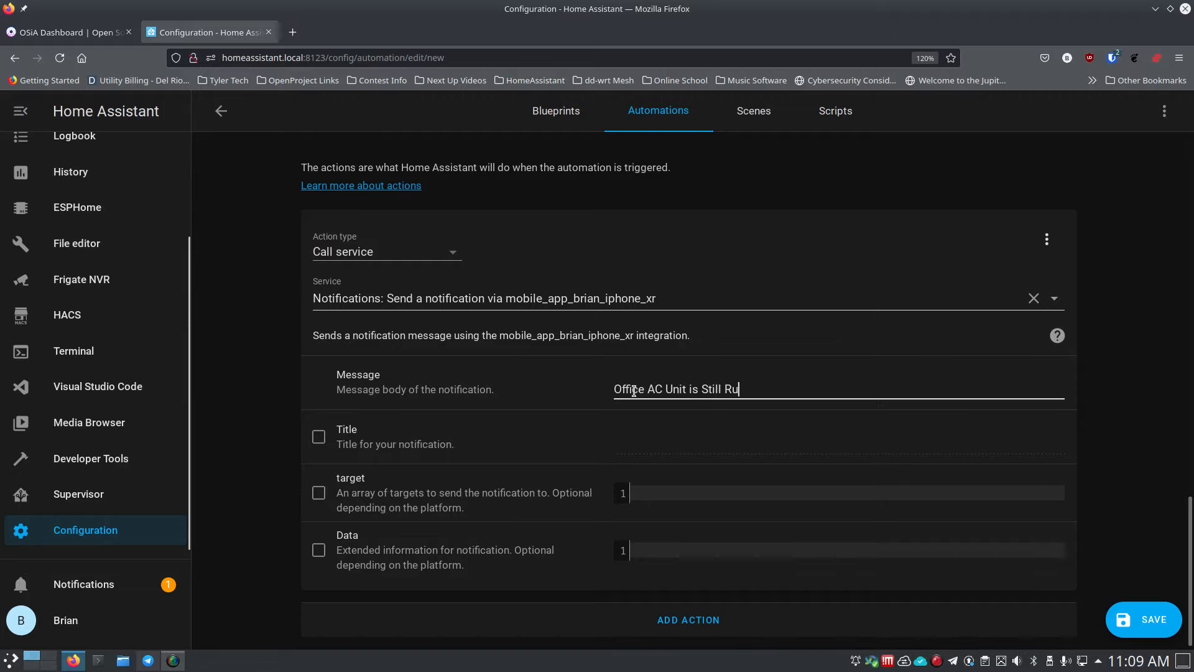
{"action": "type", "text": "nning"}
{"action": "left_click", "coordinate": [318, 437]}
{"action": "left_click", "coordinate": [619, 443]}
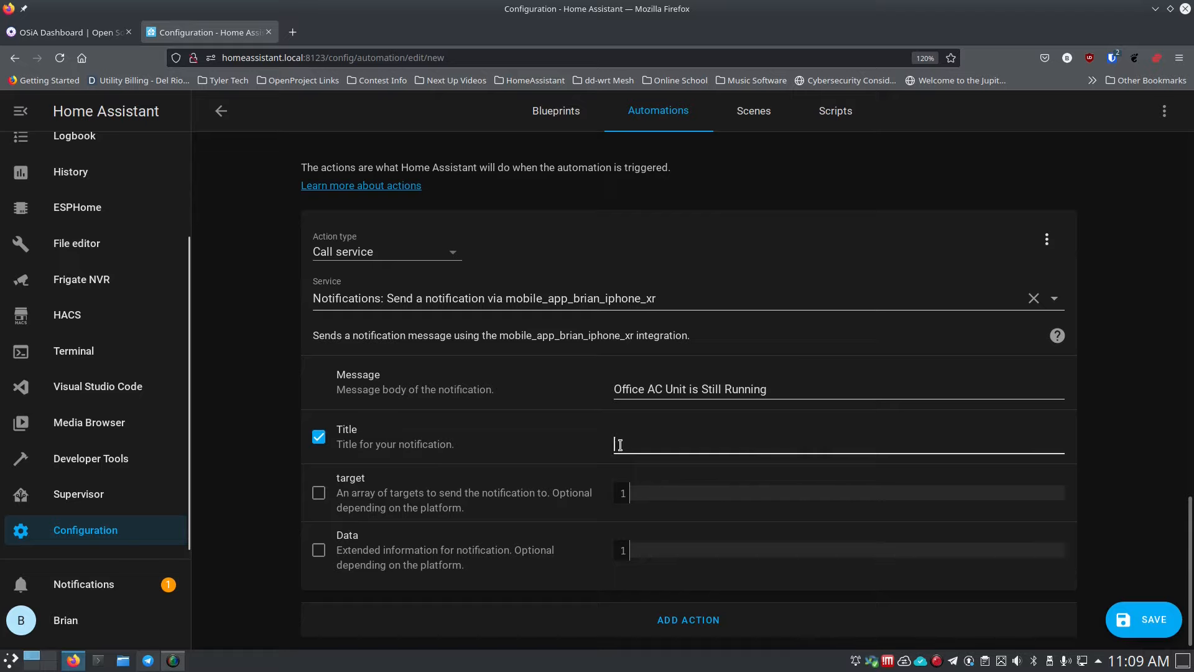
{"action": "type", "text": "Office AC On"}
Step: Save the automation with the notification's optional Data left disabled, and run its actions as a test
{"action": "left_click", "coordinate": [319, 551]}
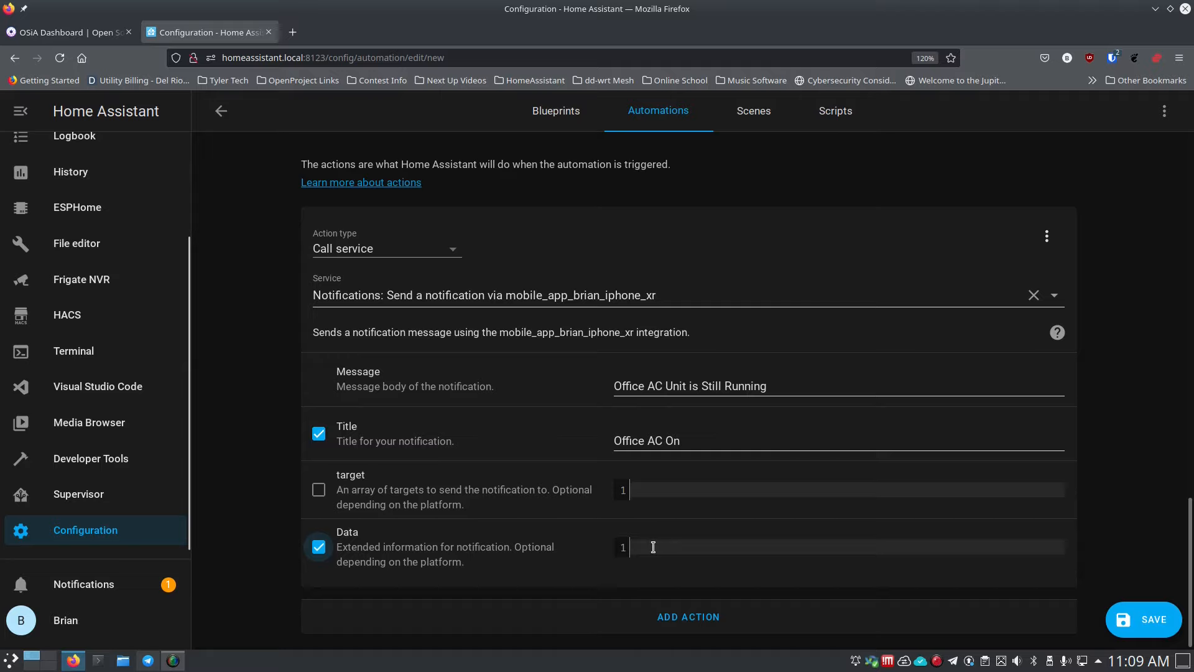
{"action": "left_click", "coordinate": [318, 547]}
{"action": "left_click", "coordinate": [1137, 617]}
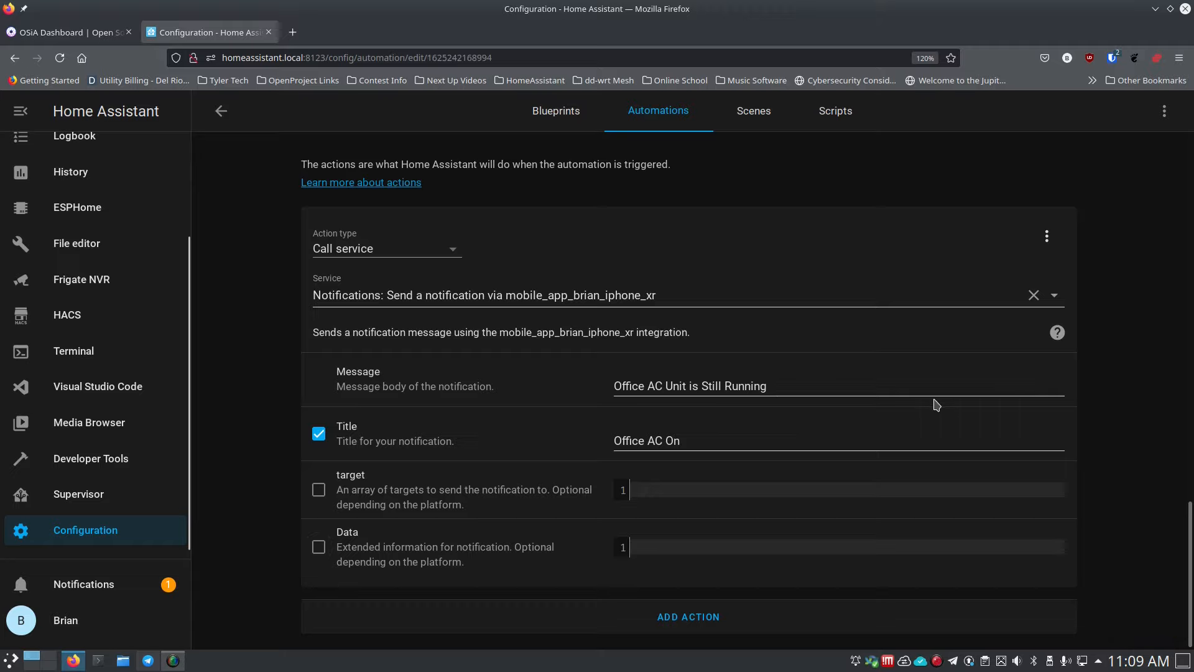
{"action": "scroll", "coordinate": [936, 405], "scroll_direction": "up", "scroll_amount": 1}
{"action": "scroll", "coordinate": [936, 405], "scroll_direction": "up", "scroll_amount": 20}
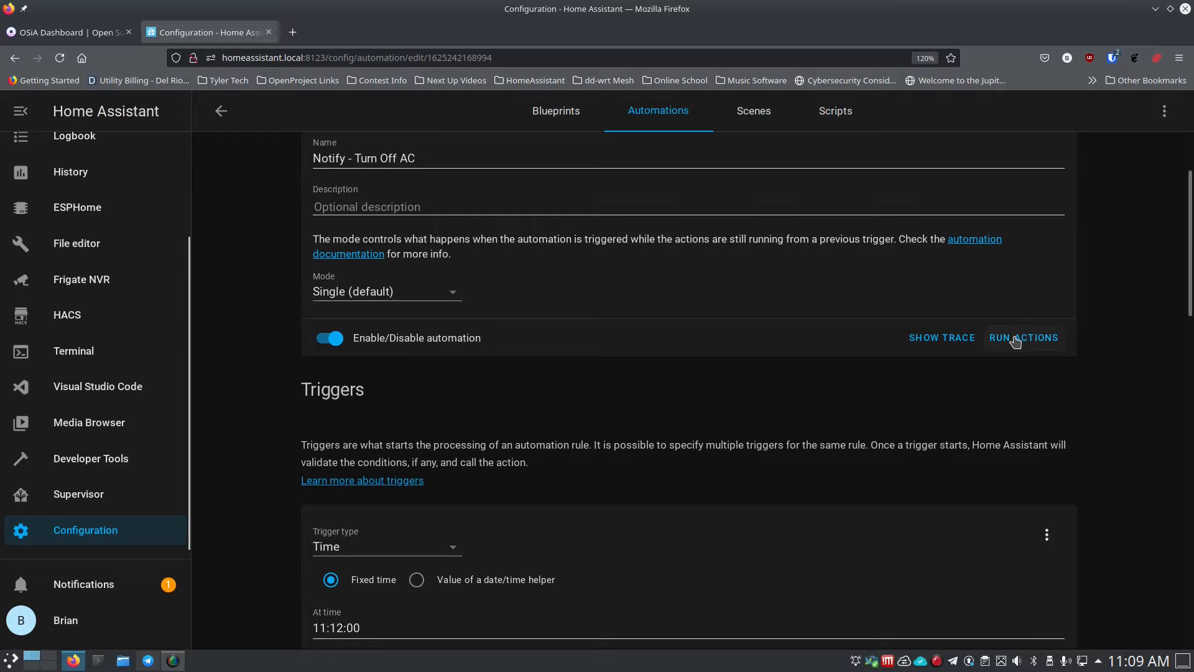
{"action": "left_click", "coordinate": [1015, 340]}
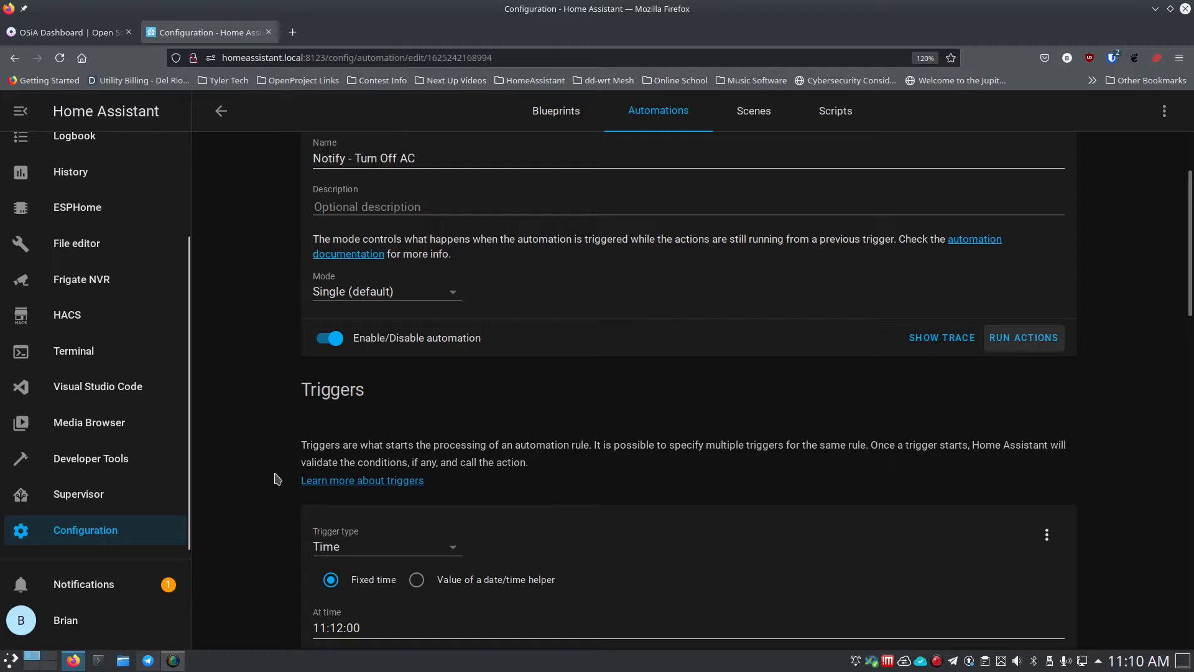
Step: Enable the notification's Data option and begin its YAML with an "actions:" line
{"action": "scroll", "coordinate": [279, 477], "scroll_direction": "down", "scroll_amount": 1}
{"action": "scroll", "coordinate": [280, 477], "scroll_direction": "down", "scroll_amount": 8}
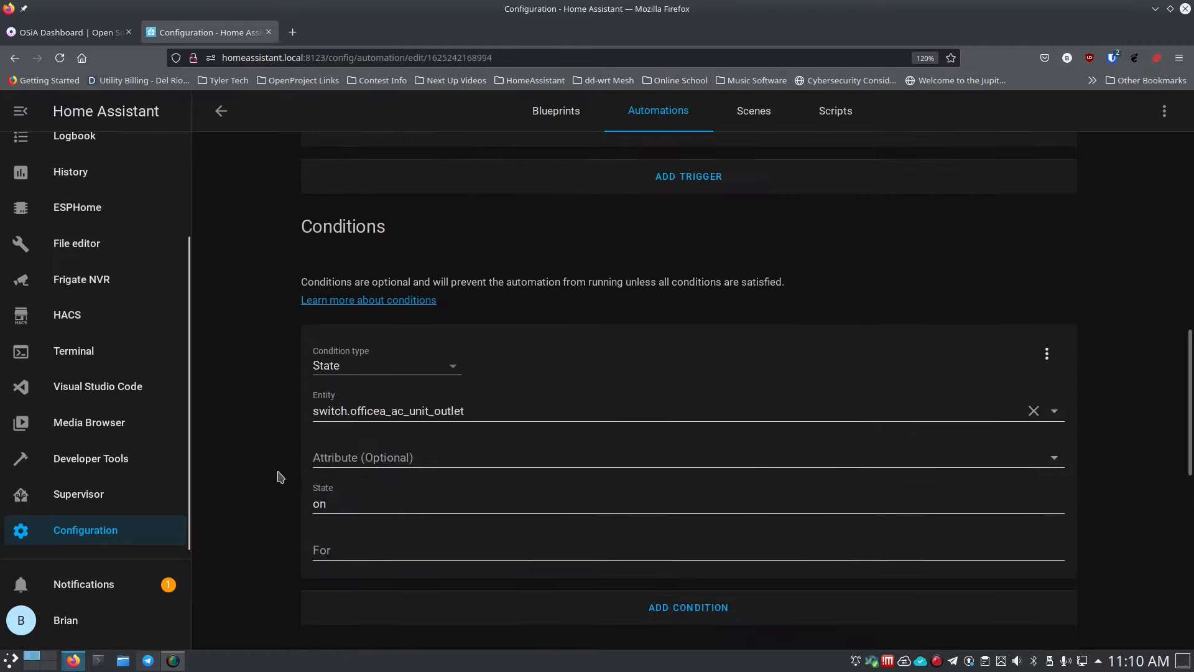
{"action": "scroll", "coordinate": [287, 477], "scroll_direction": "down", "scroll_amount": 8}
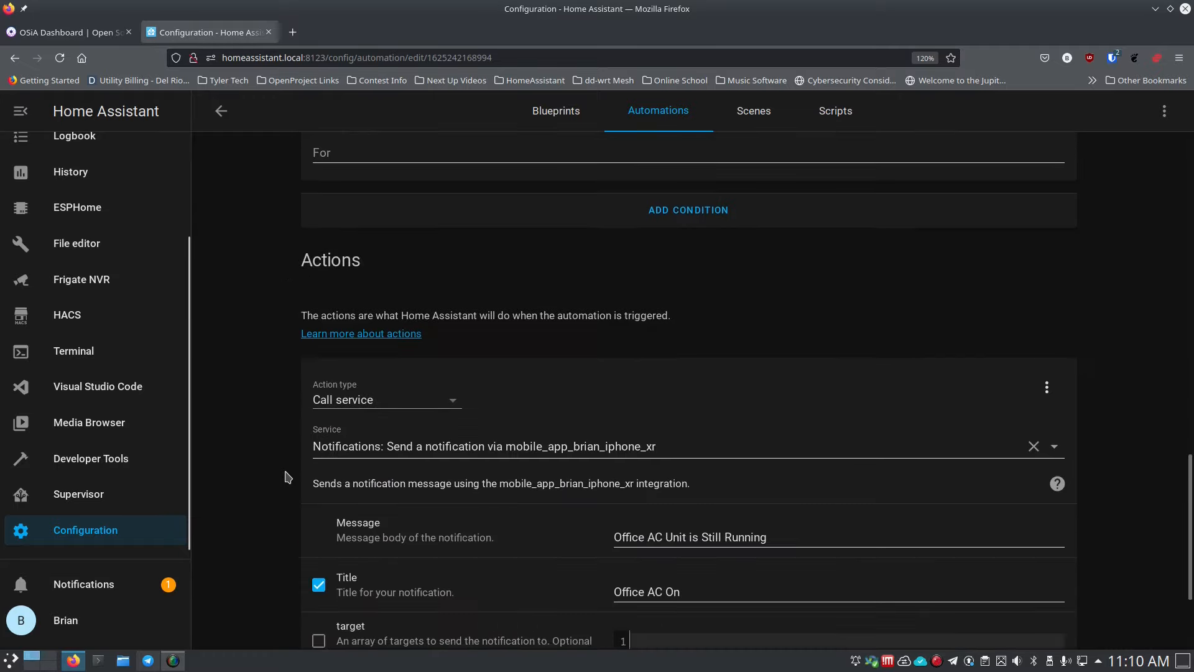
{"action": "scroll", "coordinate": [288, 477], "scroll_direction": "down", "scroll_amount": 2}
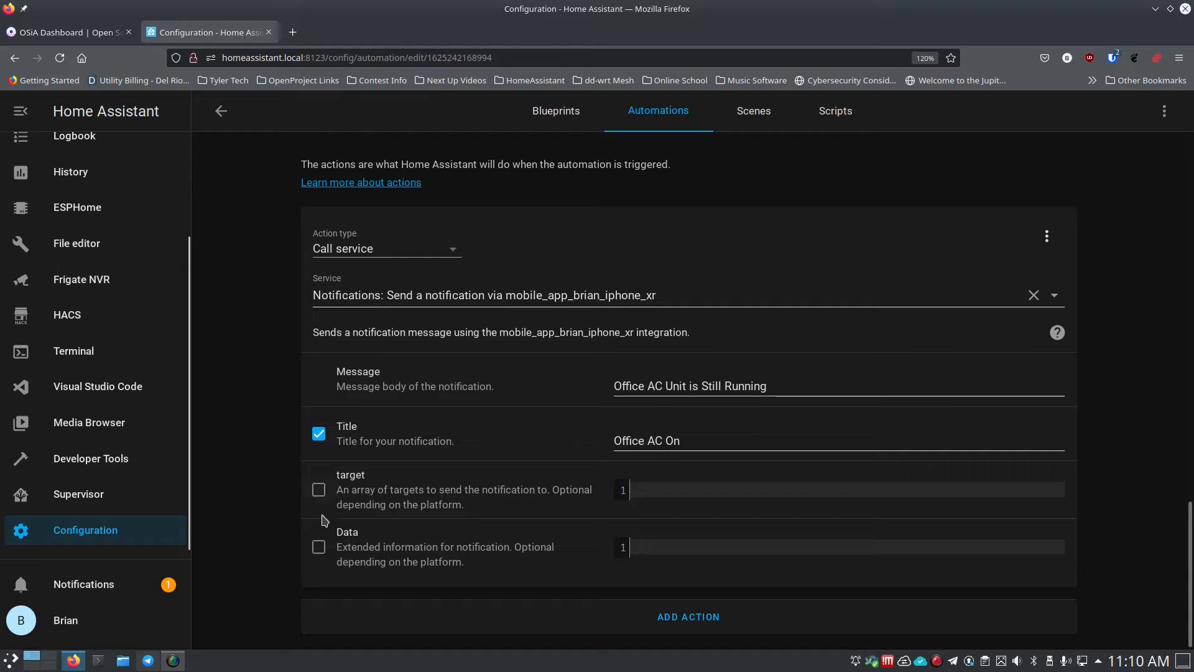
{"action": "left_click", "coordinate": [320, 547]}
{"action": "left_click", "coordinate": [650, 548]}
{"action": "type", "text": "actions"}
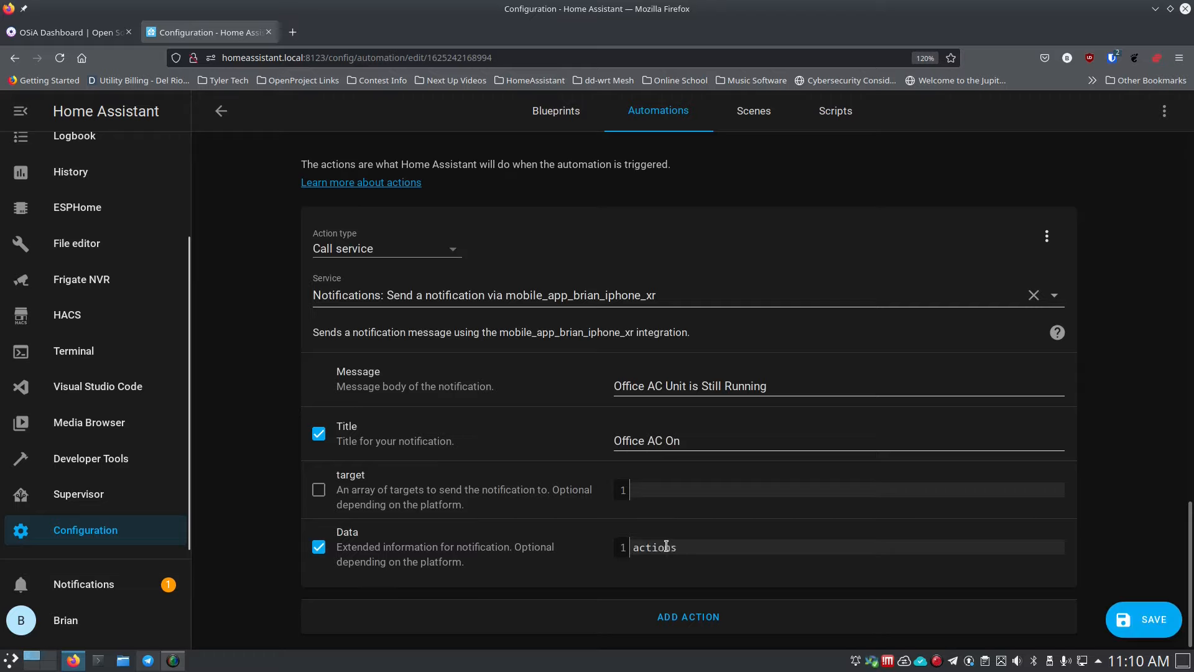
{"action": "type", "text": ":"}
{"action": "key", "text": "Return"}
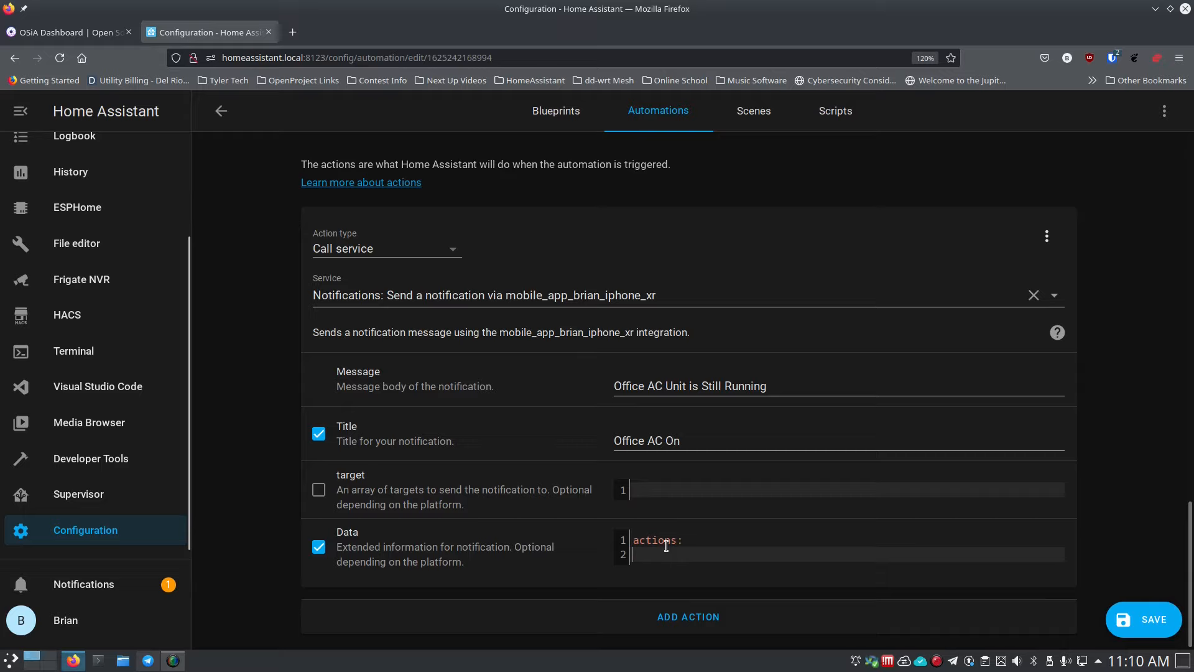
Step: Add a list entry under actions with "action: Office_Unit_Off" and "title: Turn Off AC" in the notification's data
{"action": "type", "text": "-"}
{"action": "type", "text": " action:"}
{"action": "type", "text": "Affo"}
{"action": "key", "text": "BackSpace"}
{"action": "key", "text": "BackSpace"}
{"action": "key", "text": "BackSpace"}
{"action": "key", "text": "BackSpace"}
{"action": "type", "text": "Office_Unit_Off"}
{"action": "key", "text": "Return"}
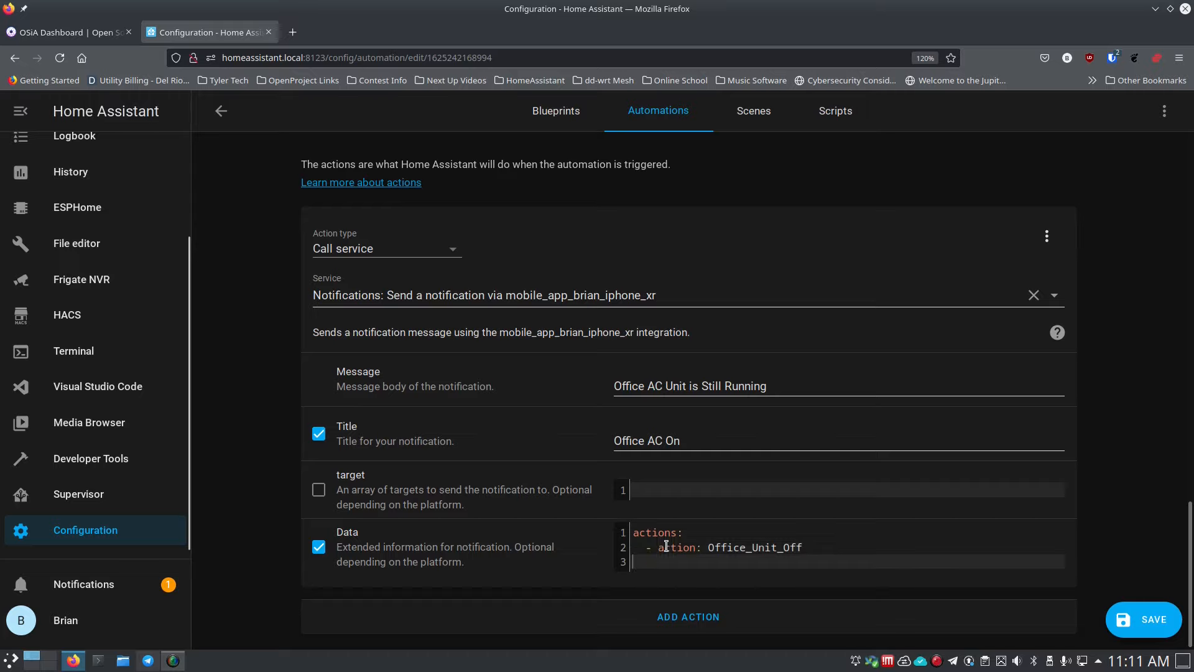
{"action": "type", "text": "title: Turn  Off AC"}
Step: Save the automation and run its actions to test the notification with the Turn Off AC option
{"action": "left_click", "coordinate": [1141, 609]}
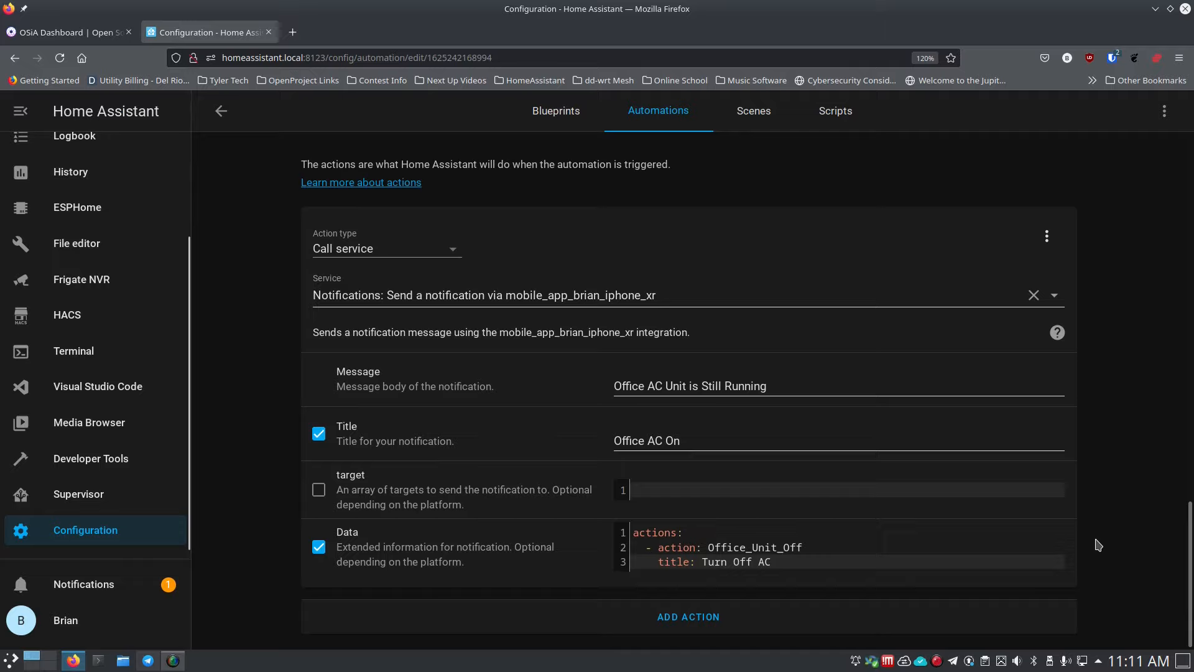
{"action": "scroll", "coordinate": [1059, 399], "scroll_direction": "up", "scroll_amount": 15}
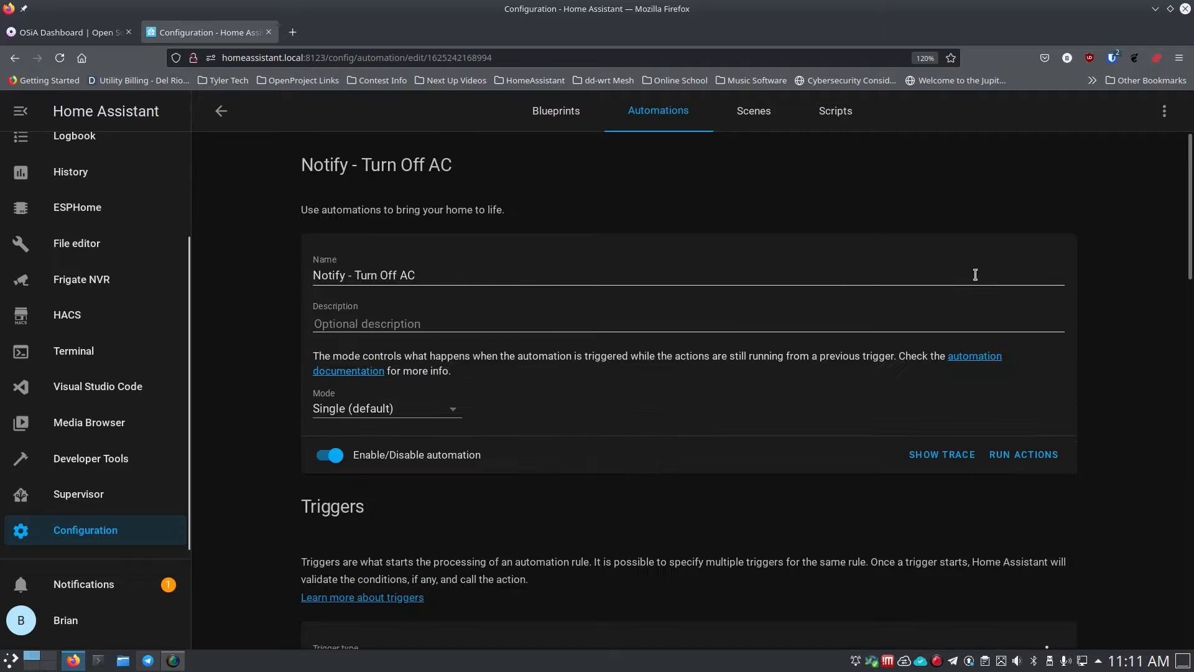
{"action": "left_click", "coordinate": [1025, 456]}
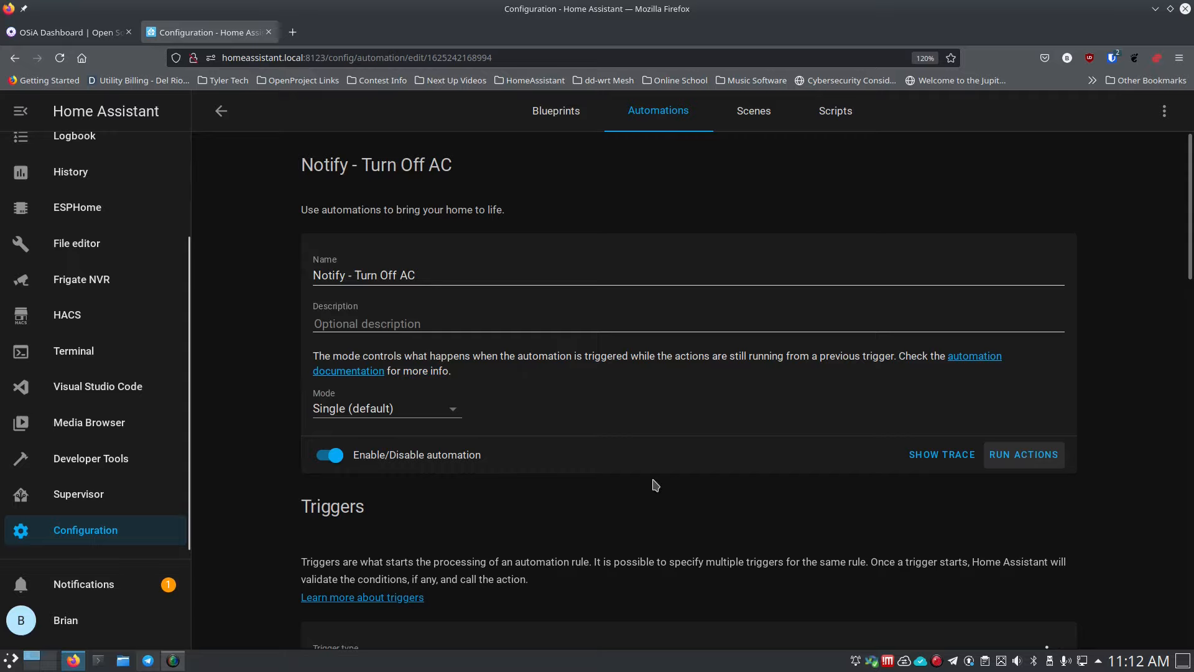
Step: Add a second action after the notification and set its type to Wait for trigger
{"action": "scroll", "coordinate": [653, 486], "scroll_direction": "down", "scroll_amount": 2}
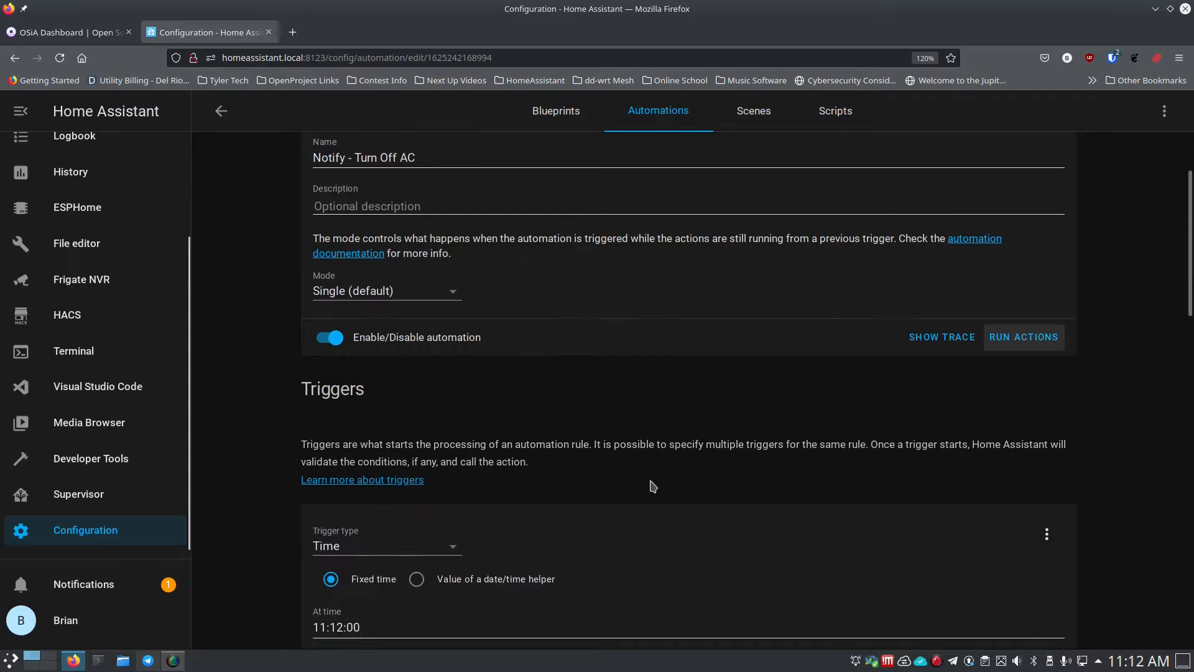
{"action": "scroll", "coordinate": [653, 485], "scroll_direction": "down", "scroll_amount": 7}
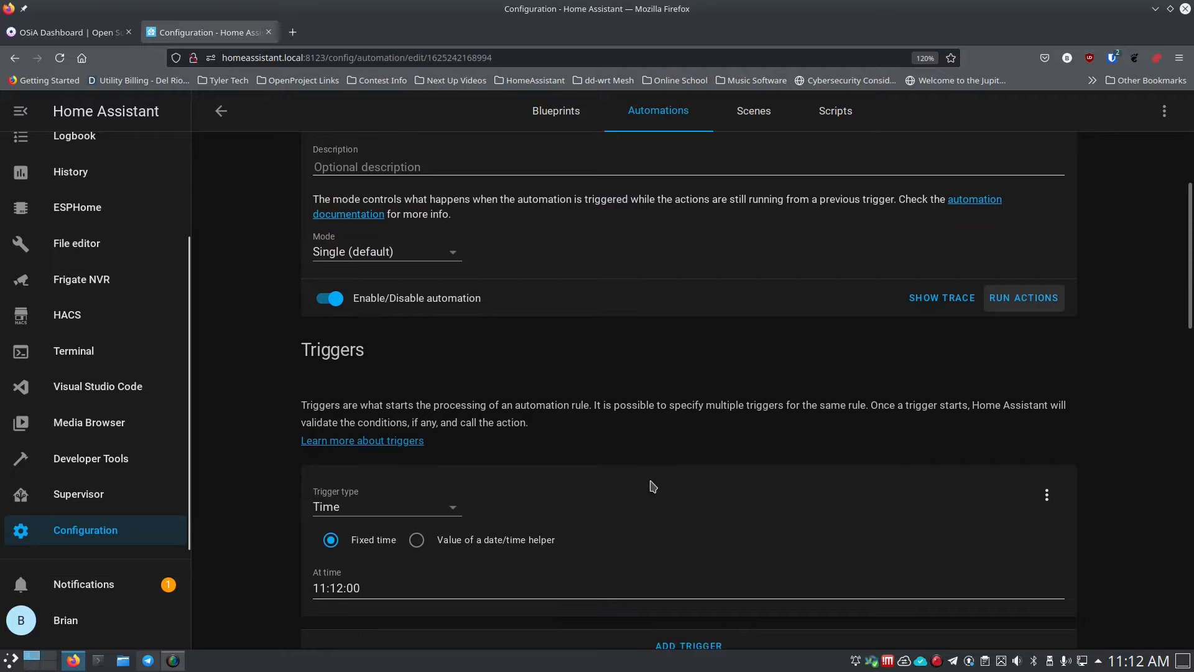
{"action": "scroll", "coordinate": [651, 480], "scroll_direction": "down", "scroll_amount": 9}
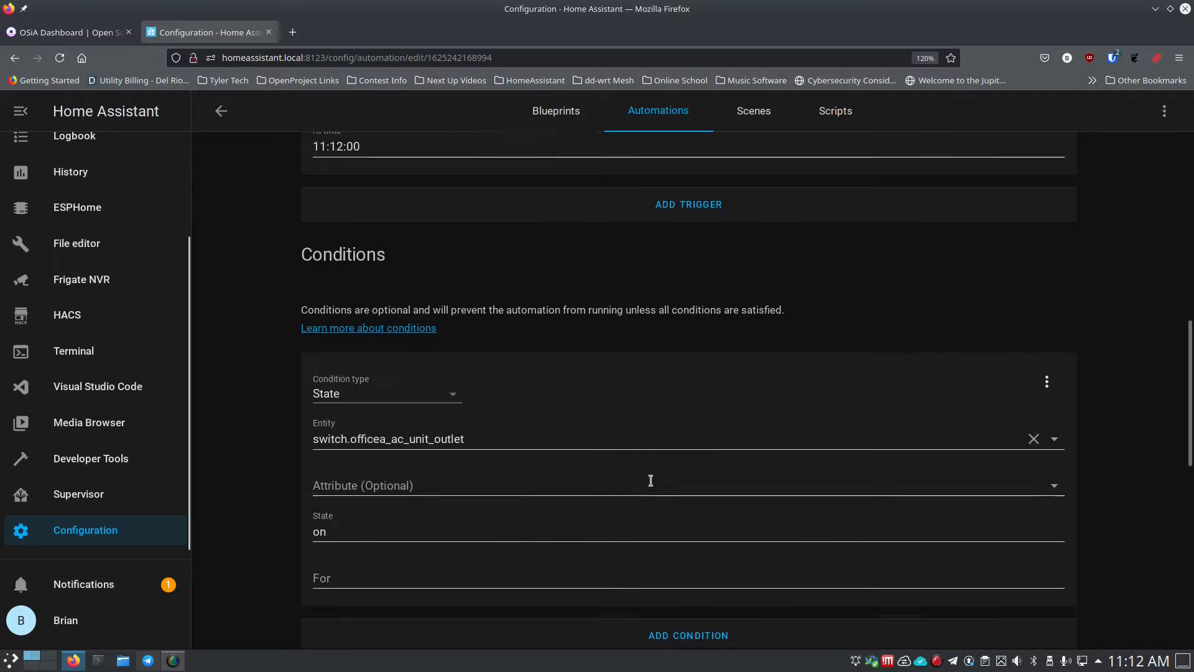
{"action": "scroll", "coordinate": [653, 486], "scroll_direction": "down", "scroll_amount": 2}
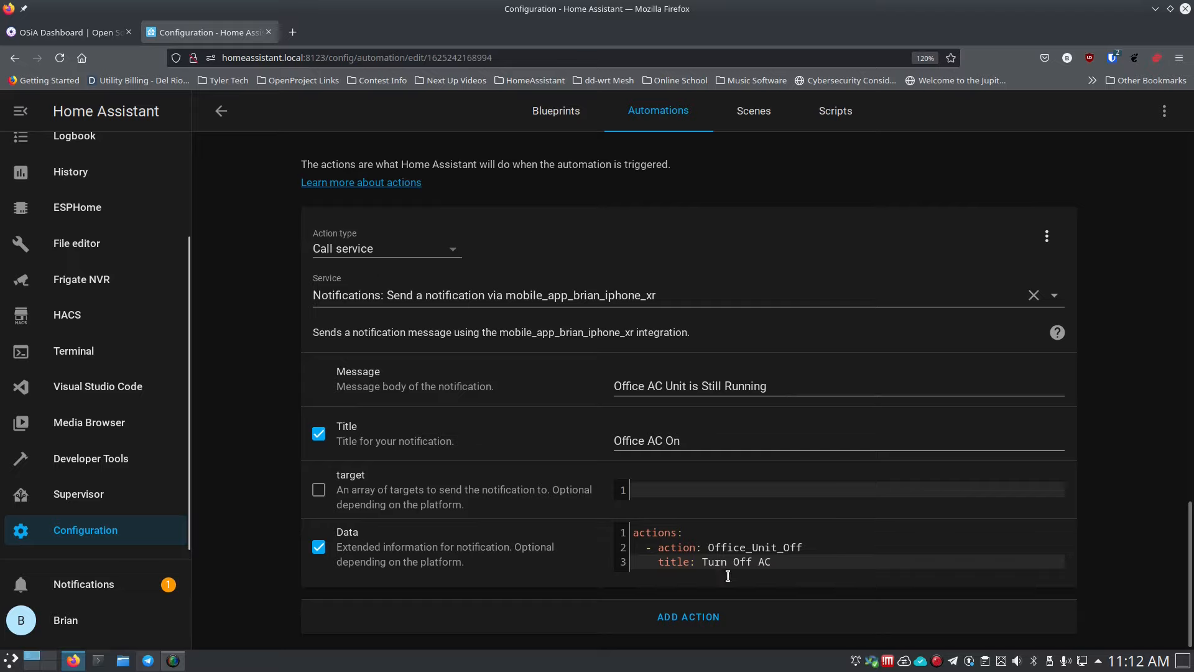
{"action": "left_click", "coordinate": [672, 622]}
{"action": "scroll", "coordinate": [400, 574], "scroll_direction": "down", "scroll_amount": 3}
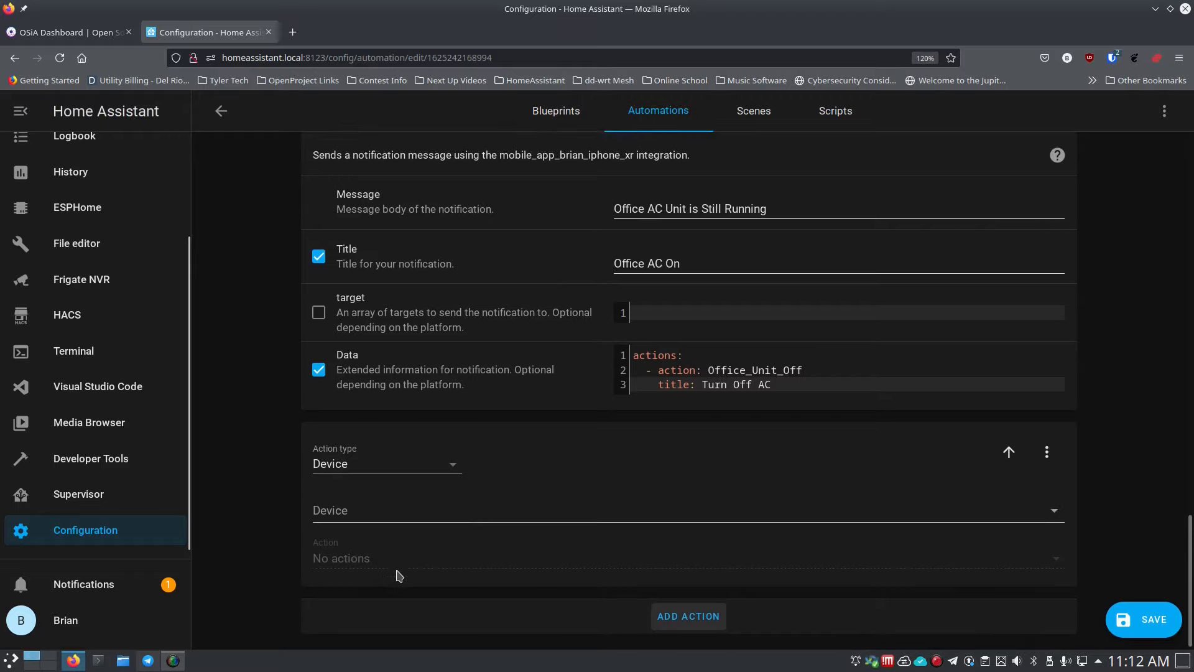
{"action": "left_click", "coordinate": [439, 471]}
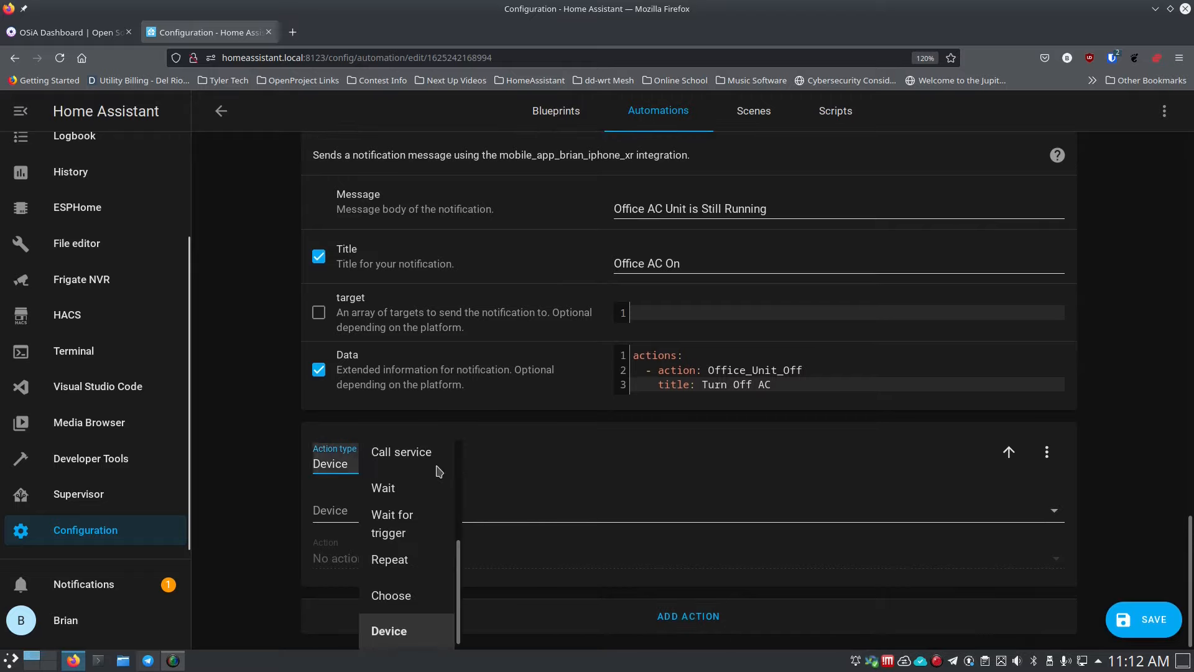
{"action": "left_click", "coordinate": [387, 521]}
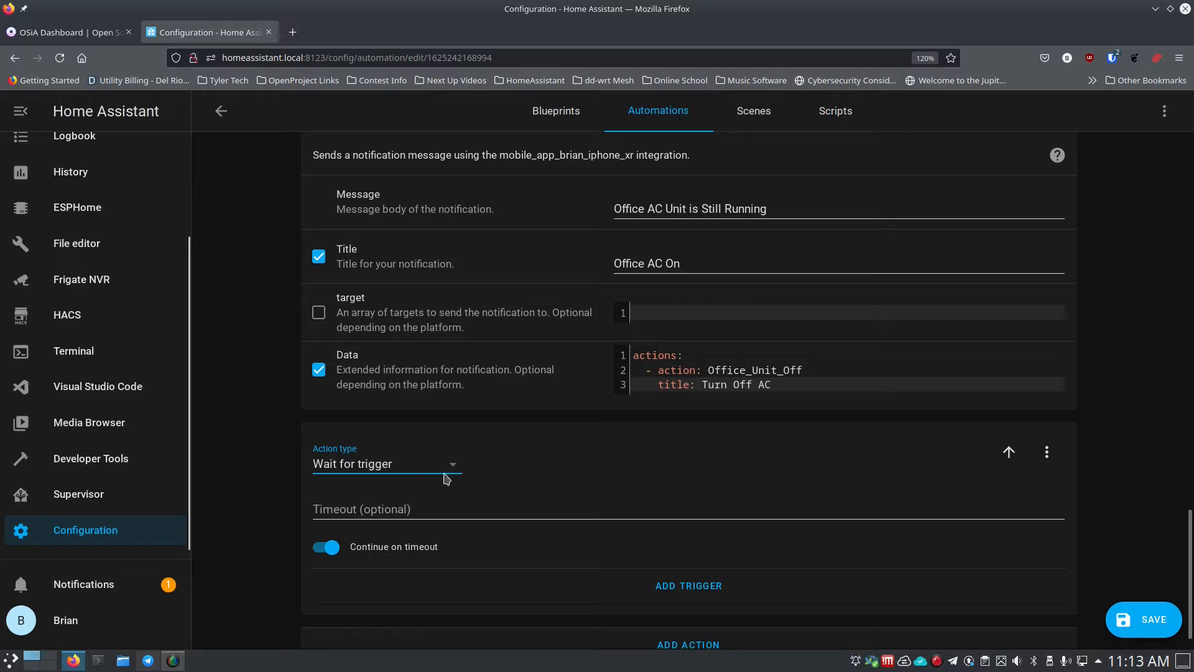
Step: Set the optional timeout of the Wait for trigger action to 60
{"action": "left_click", "coordinate": [434, 509]}
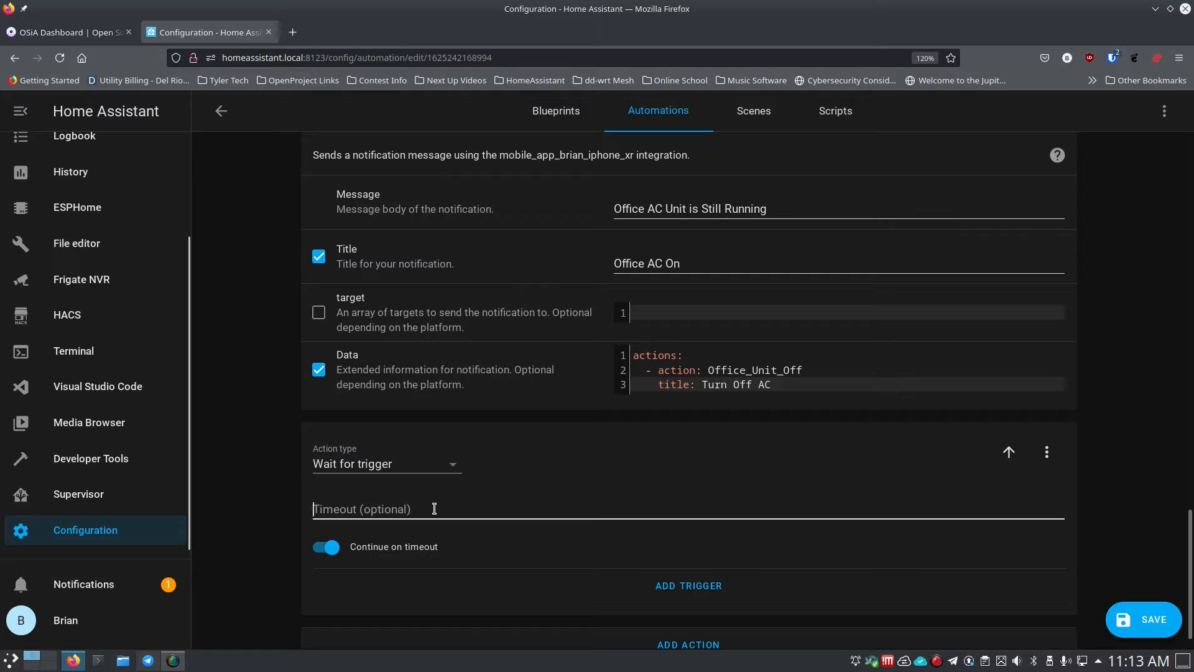
{"action": "left_click", "coordinate": [434, 509]}
{"action": "type", "text": "60"}
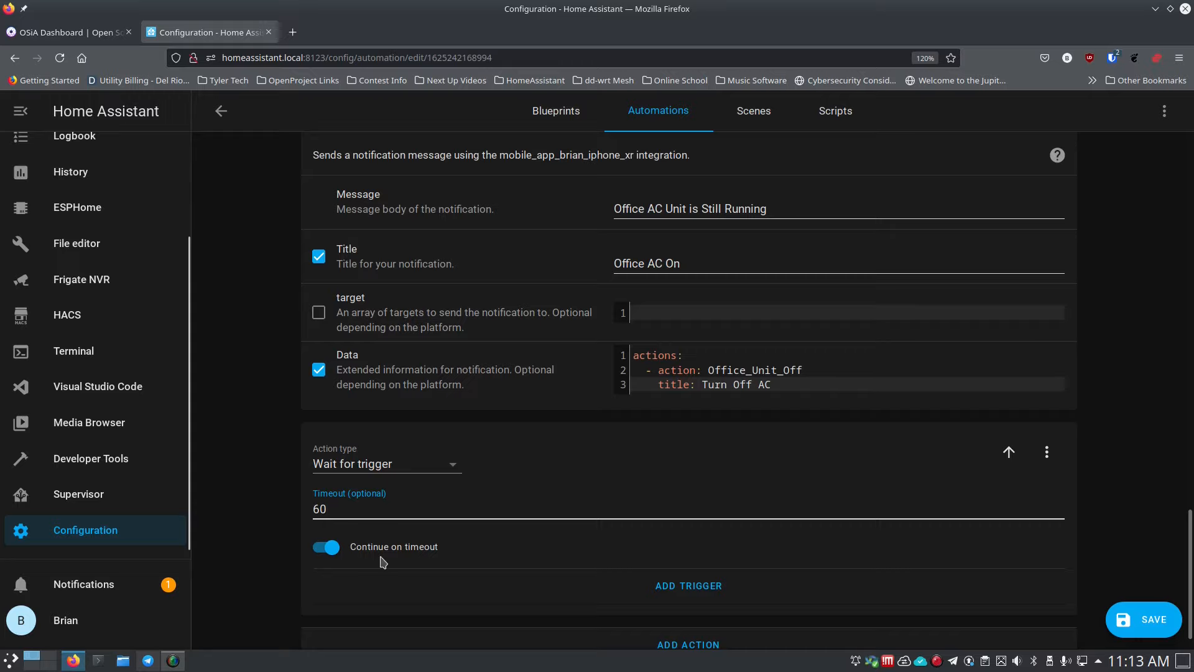
Step: Add a trigger inside the Wait for trigger action and set its type to Event
{"action": "scroll", "coordinate": [443, 553], "scroll_direction": "down", "scroll_amount": 1}
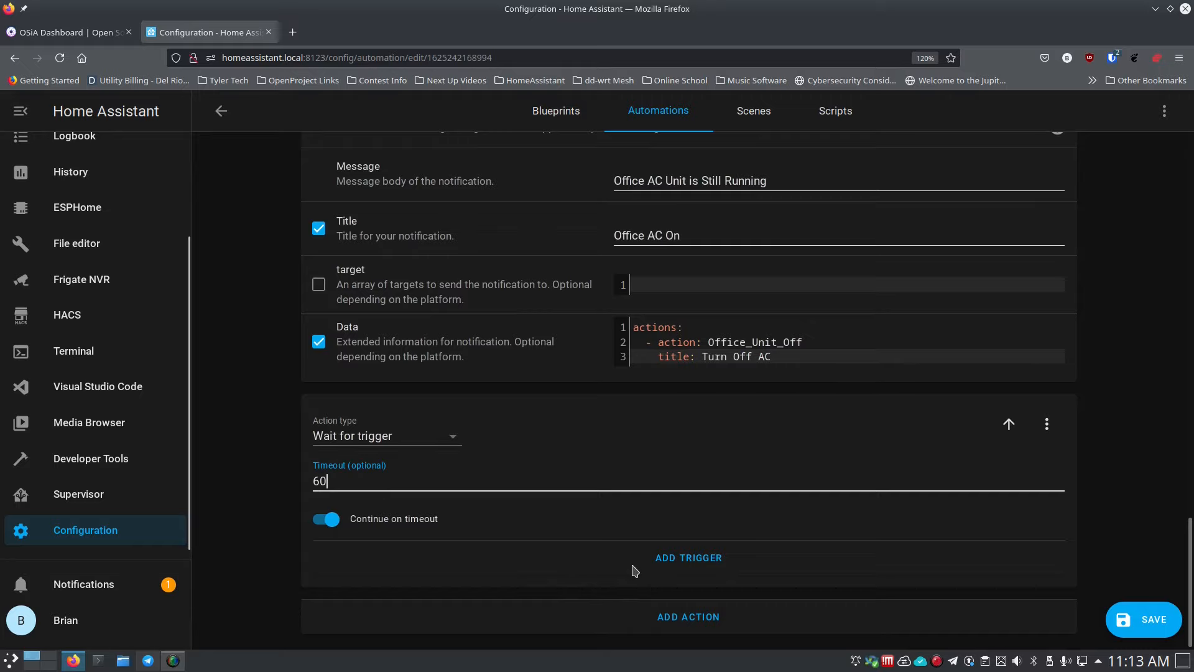
{"action": "left_click", "coordinate": [664, 563]}
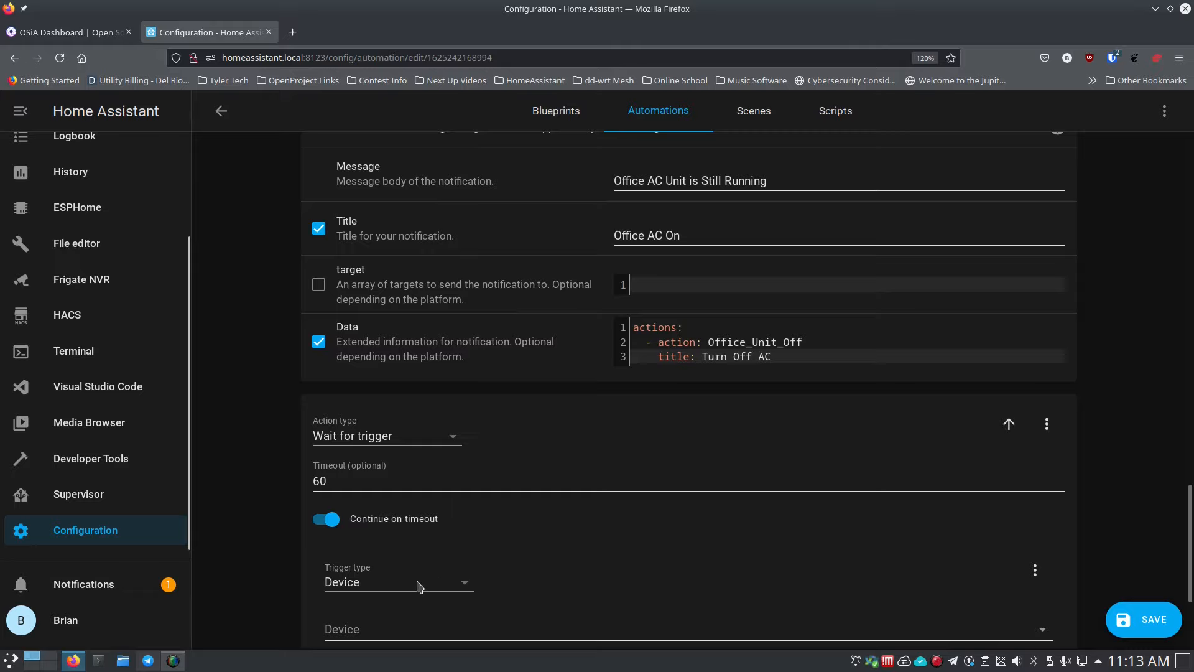
{"action": "scroll", "coordinate": [419, 585], "scroll_direction": "down", "scroll_amount": 3}
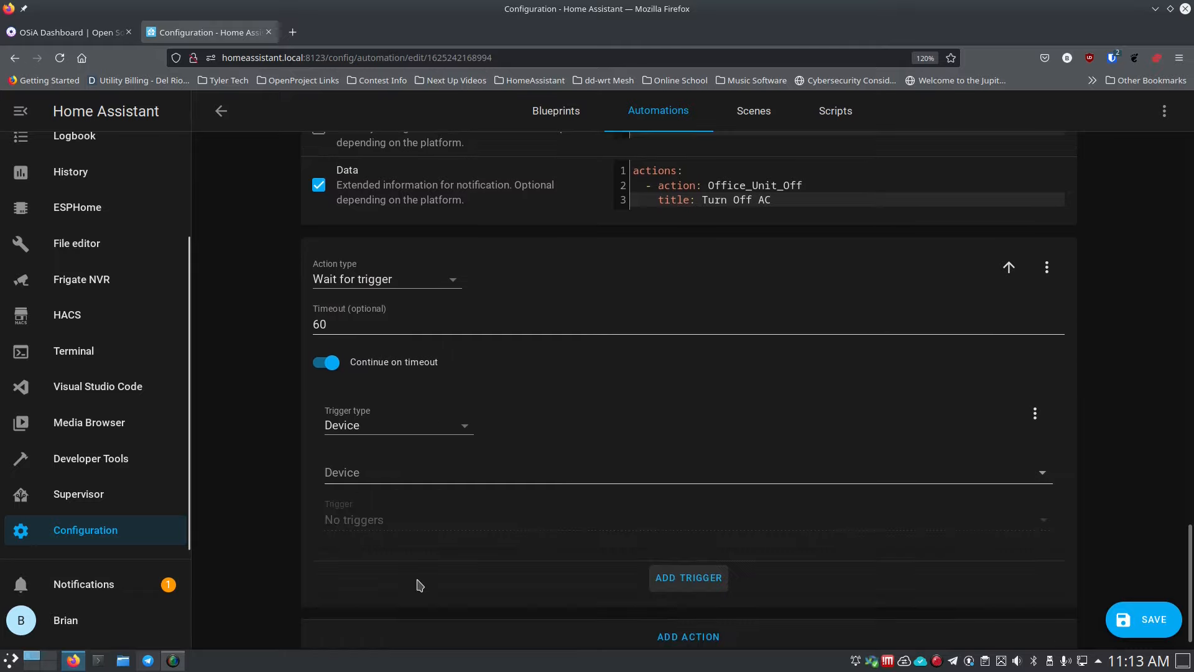
{"action": "left_click", "coordinate": [409, 426]}
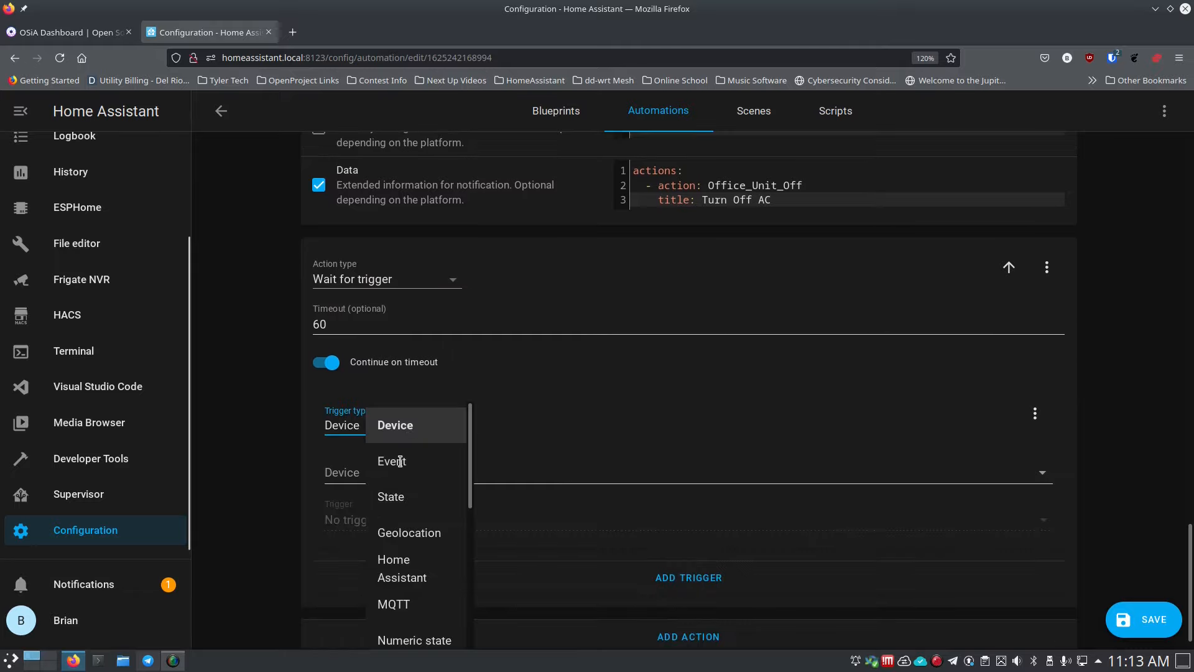
{"action": "left_click", "coordinate": [399, 461]}
Step: Set the wait trigger's event type to ios.notification_action_fired
{"action": "left_click", "coordinate": [393, 470]}
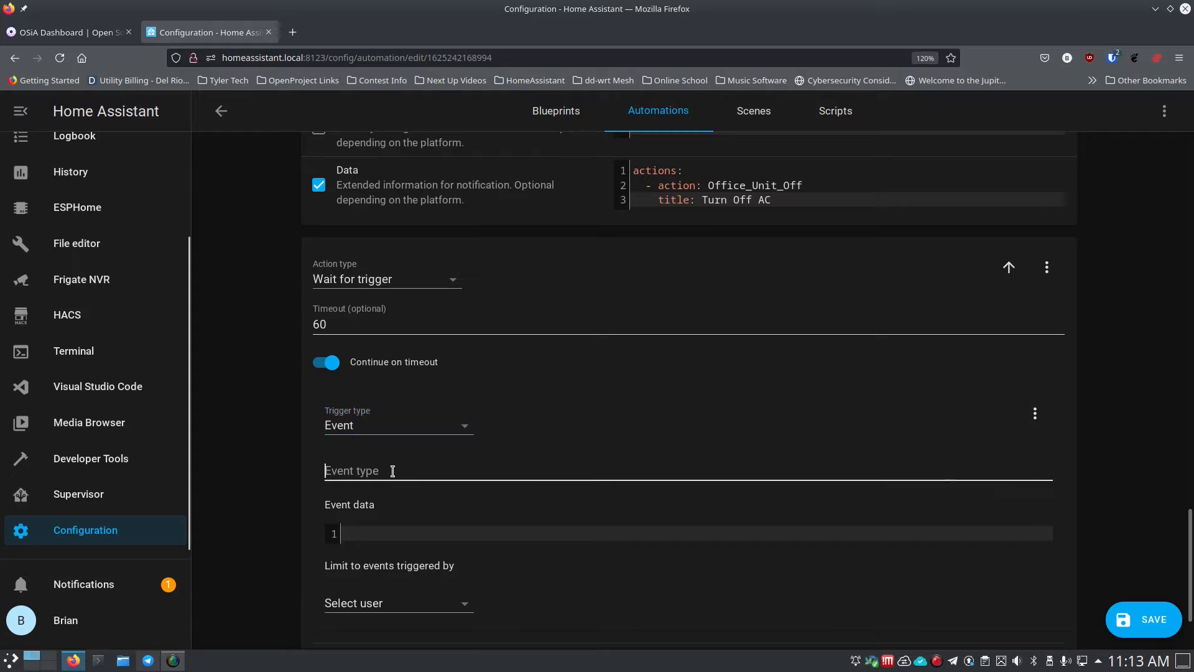
{"action": "left_click", "coordinate": [392, 471]}
{"action": "type", "text": "ios.notification_act"}
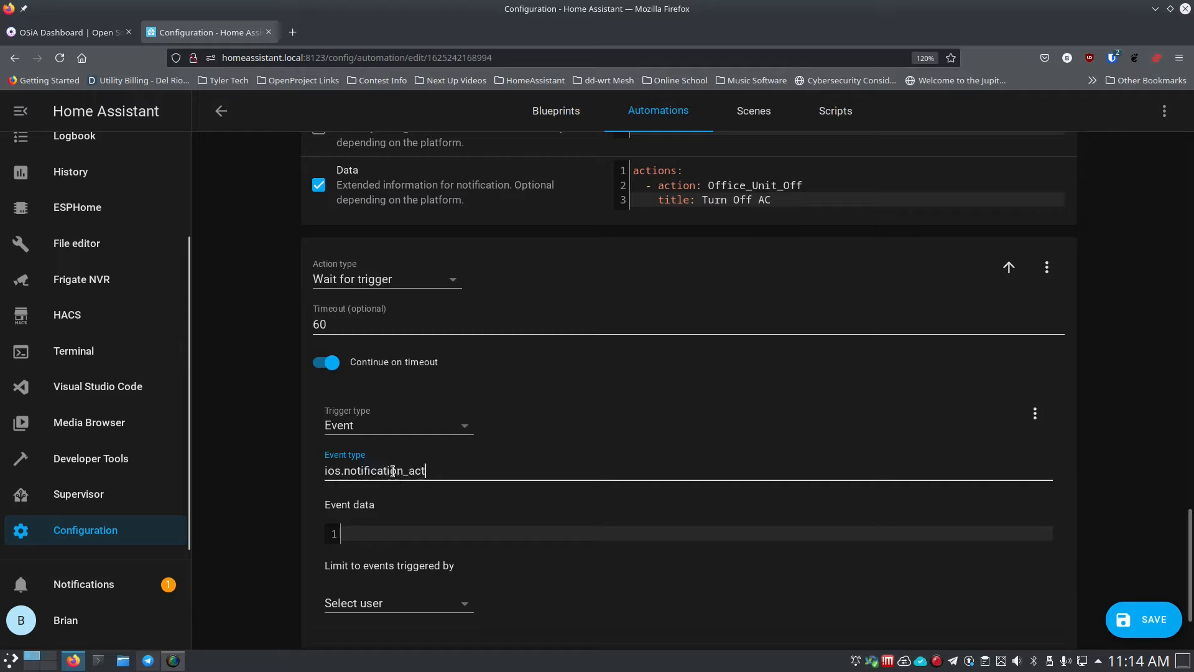
{"action": "type", "text": "ion_fired"}
Step: Enter "actionName: Office_Unit_Off" as the wait trigger's event data, reusing the action name from the notification's data
{"action": "left_click", "coordinate": [382, 530]}
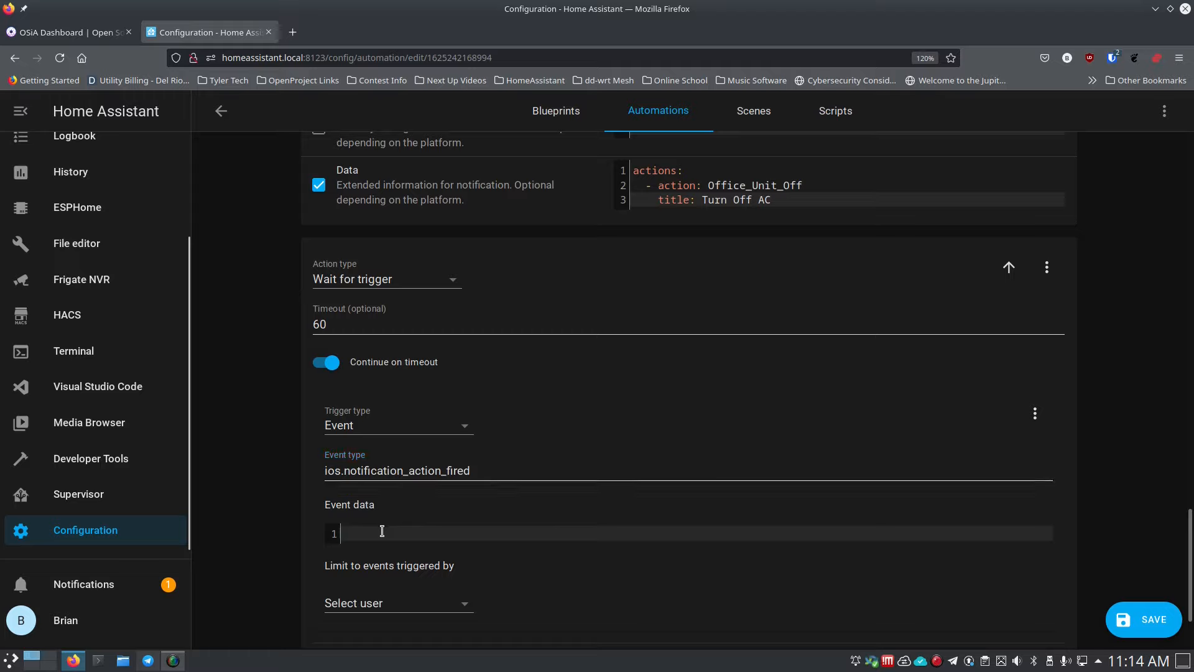
{"action": "type", "text": "actionName:"}
{"action": "left_click_drag", "start_coordinate": [803, 186], "coordinate": [707, 185]}
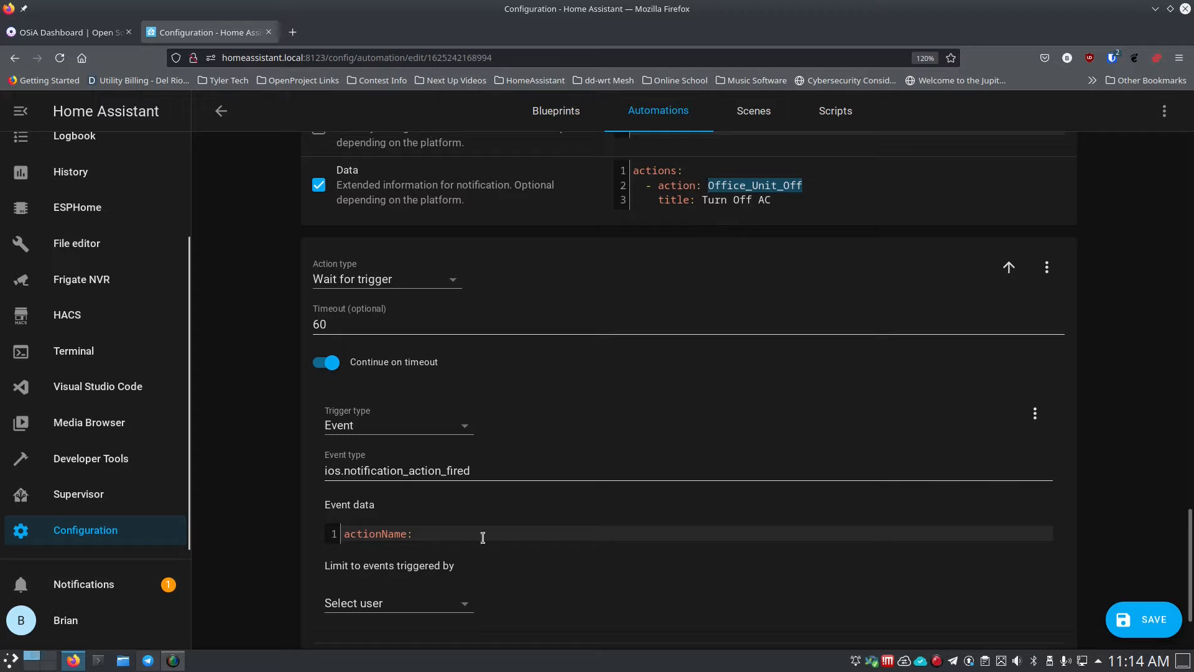
{"action": "type", "text": "Office_Unit_Off"}
Step: Add a third action of type Device that performs Turn off AC Unit on the AC Unit device, and save the automation
{"action": "scroll", "coordinate": [495, 584], "scroll_direction": "down", "scroll_amount": 2}
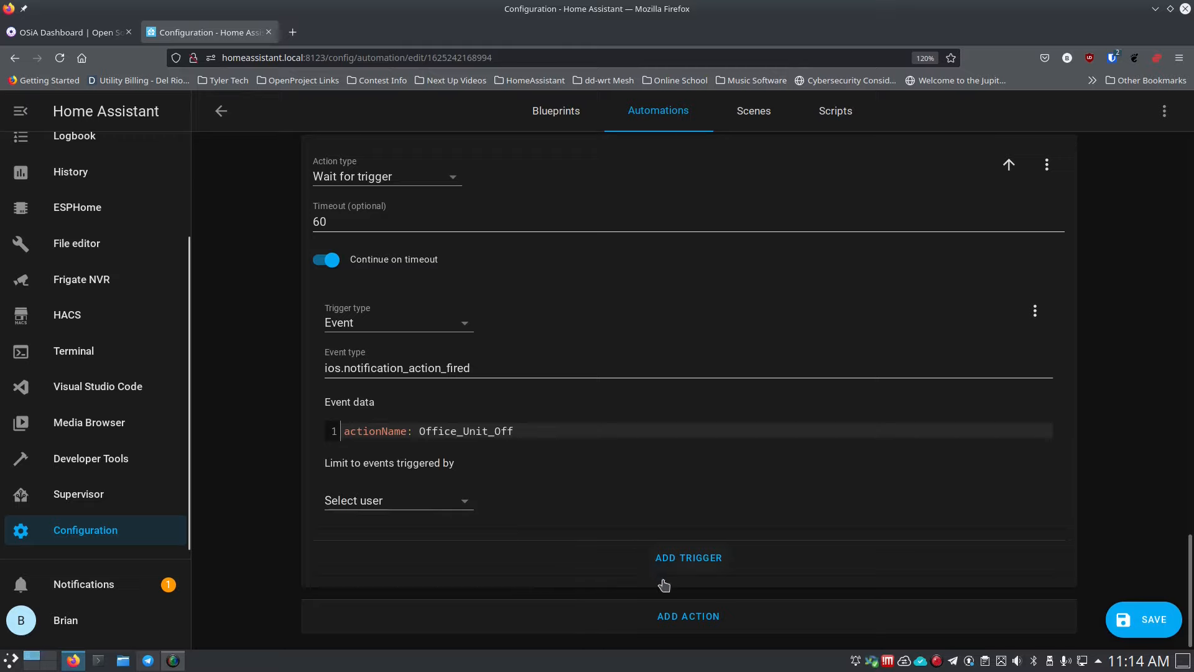
{"action": "left_click", "coordinate": [669, 616]}
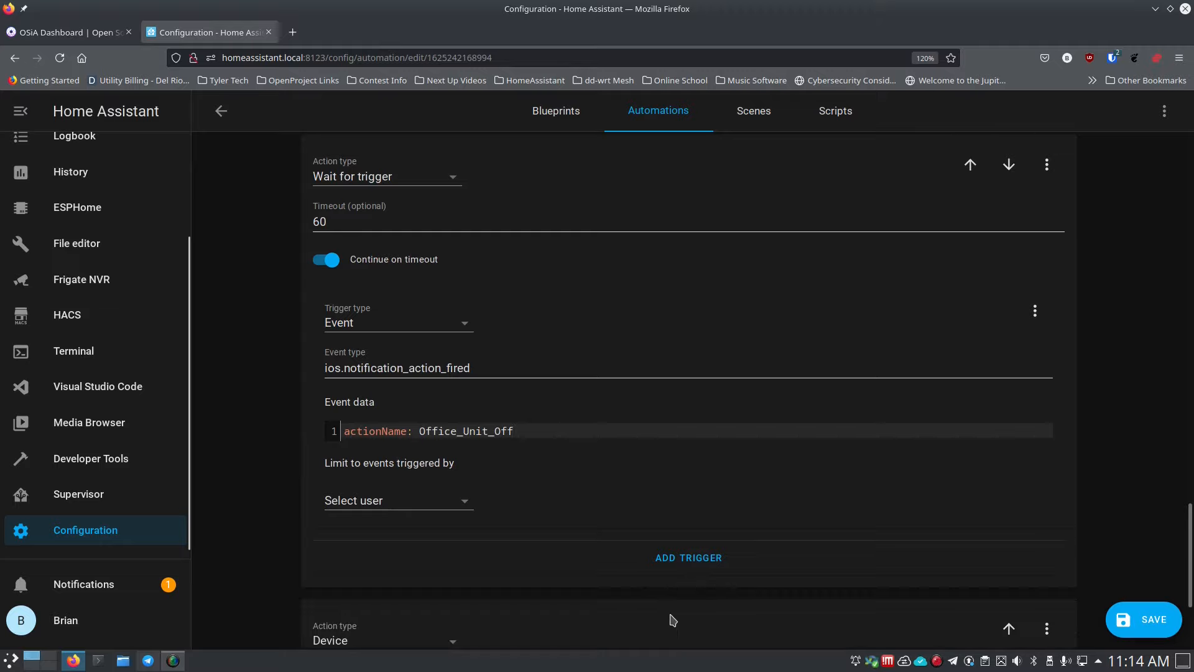
{"action": "scroll", "coordinate": [538, 535], "scroll_direction": "down", "scroll_amount": 3}
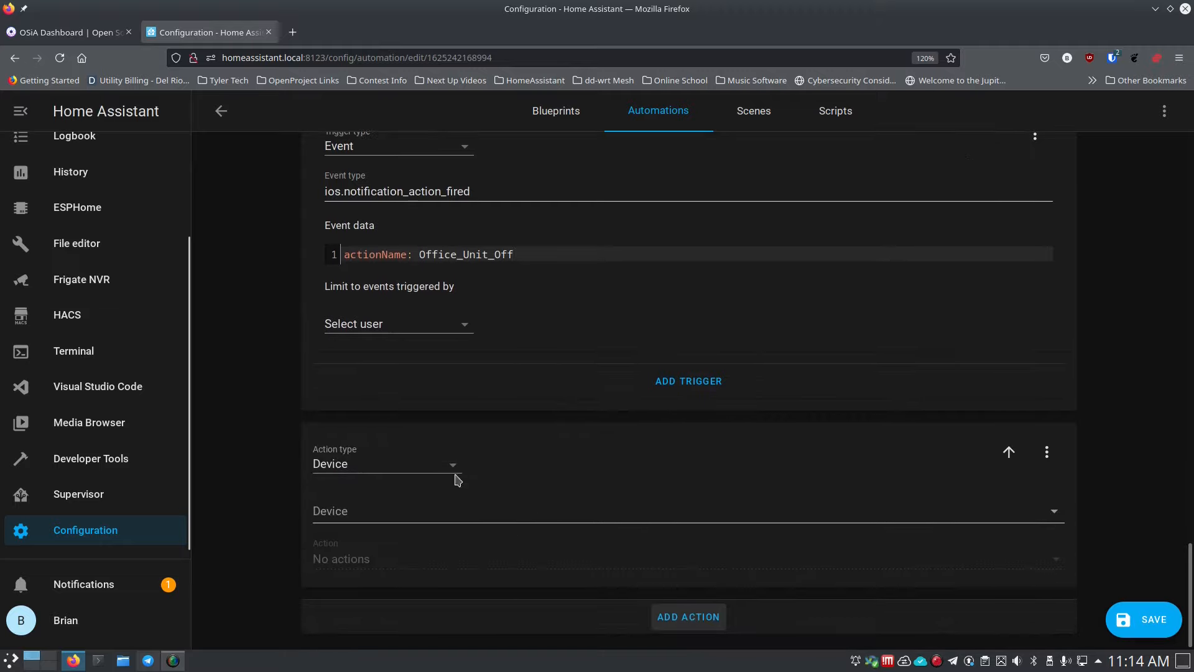
{"action": "left_click", "coordinate": [380, 510]}
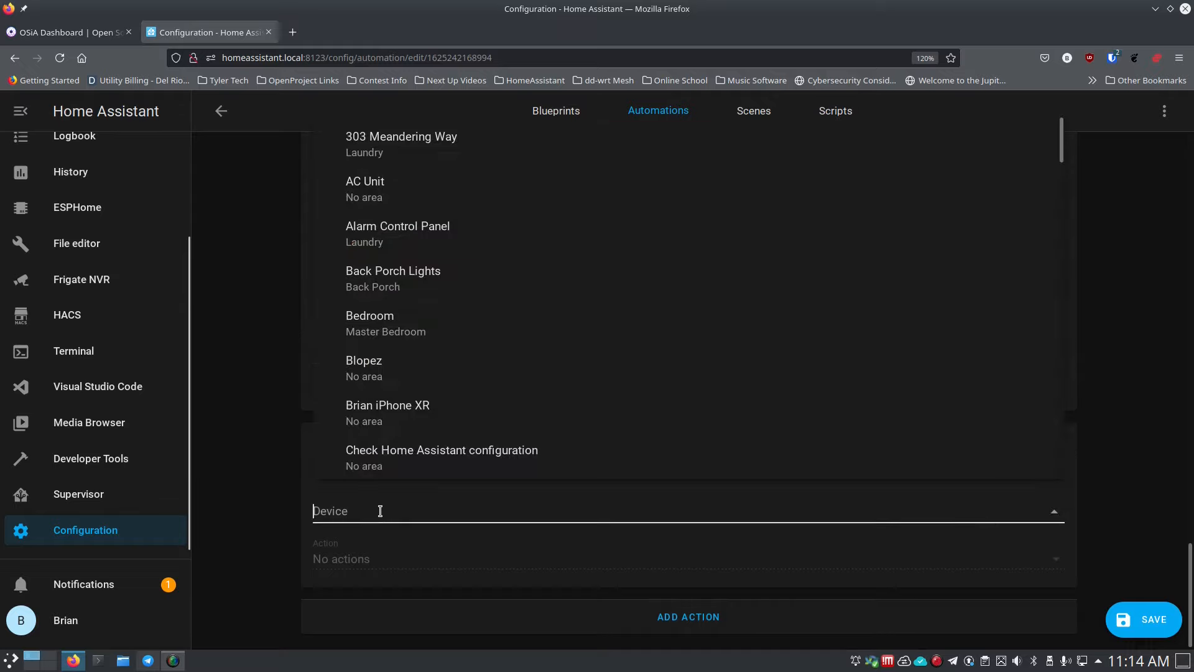
{"action": "type", "text": "AC"}
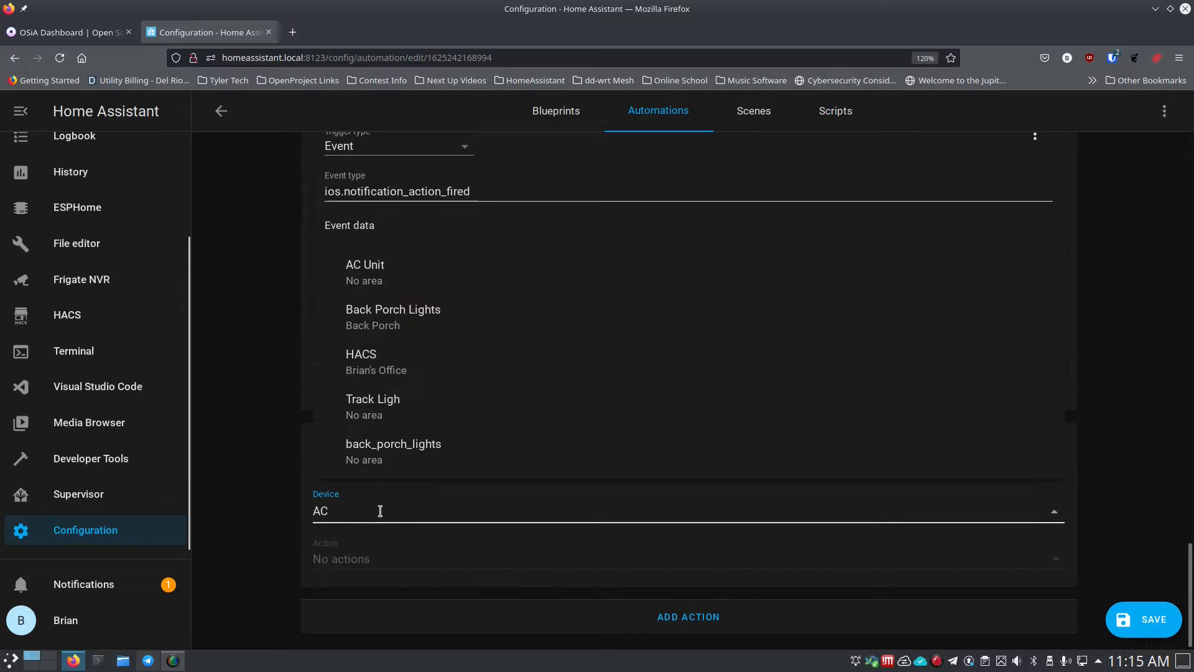
{"action": "left_click", "coordinate": [394, 268]}
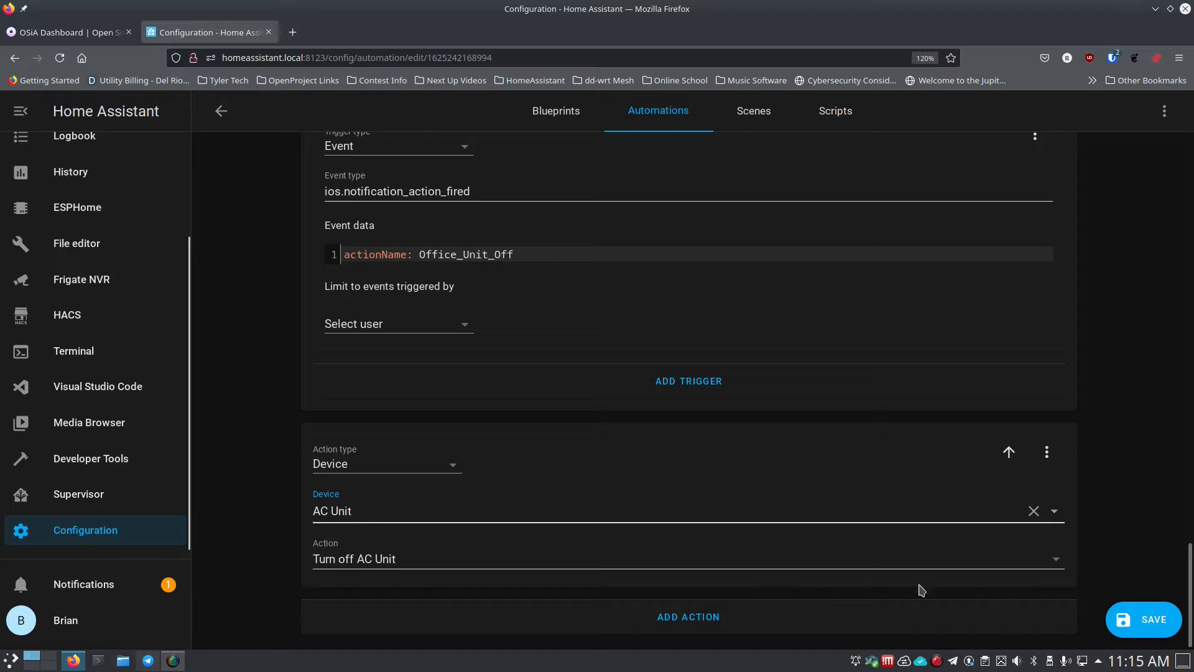
{"action": "left_click", "coordinate": [1154, 621]}
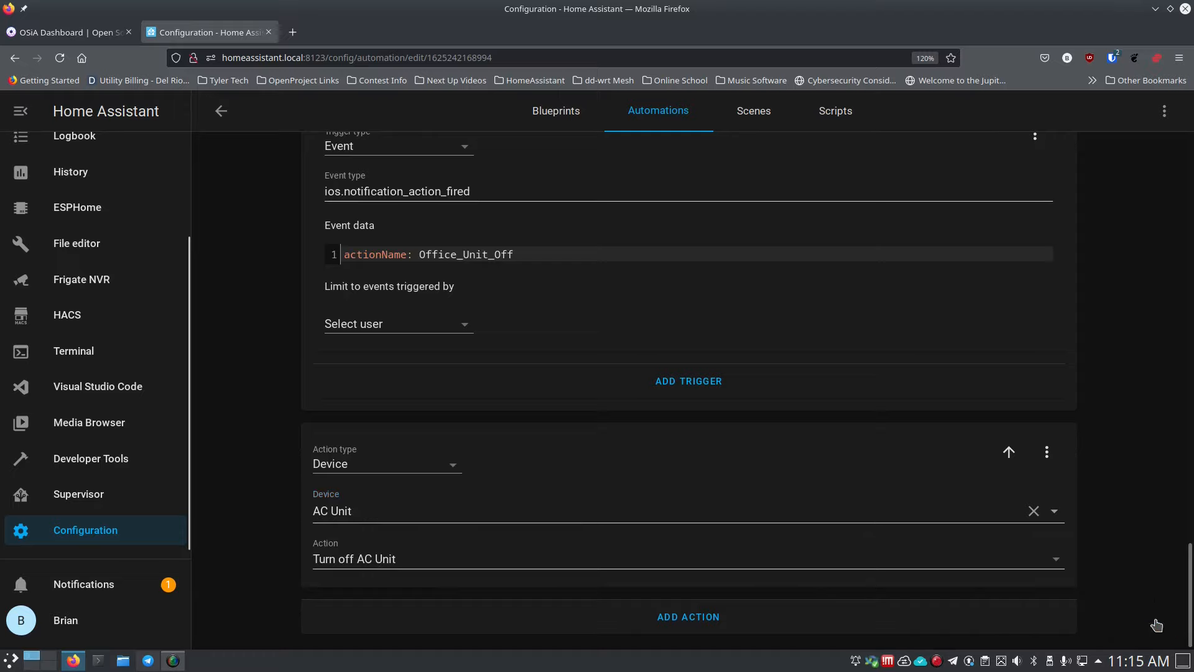
Step: Change the automation's fixed time trigger to 11:17:00 and save the automation
{"action": "scroll", "coordinate": [252, 392], "scroll_direction": "up", "scroll_amount": 7}
{"action": "scroll", "coordinate": [252, 392], "scroll_direction": "up", "scroll_amount": 12}
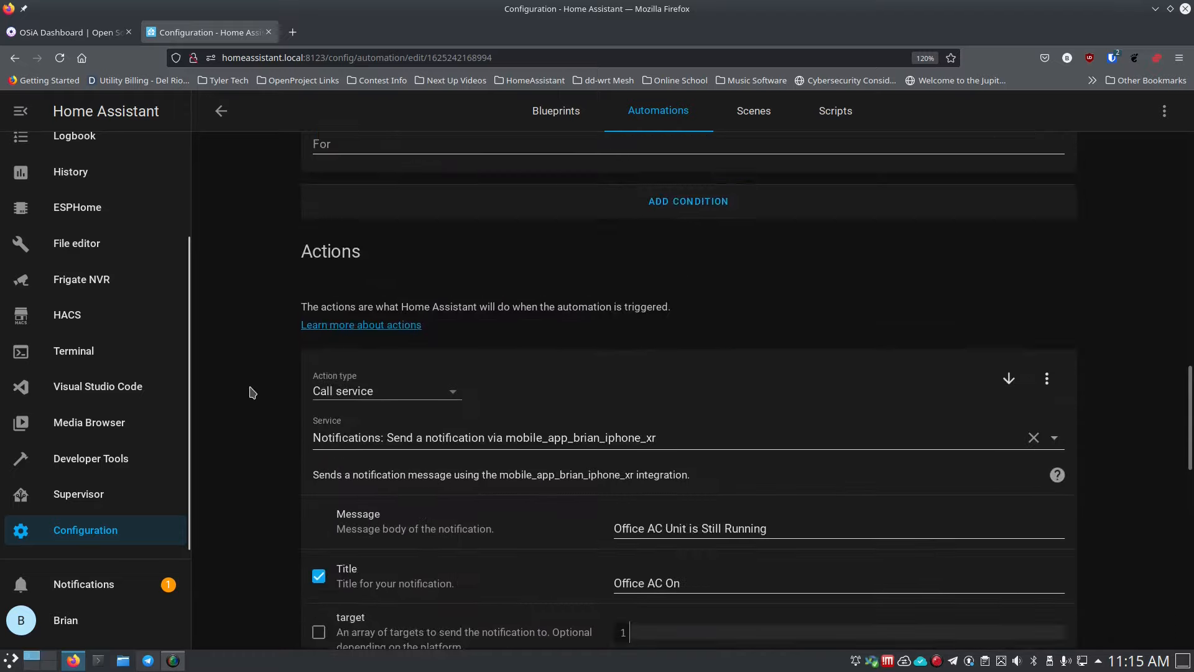
{"action": "scroll", "coordinate": [252, 392], "scroll_direction": "up", "scroll_amount": 4}
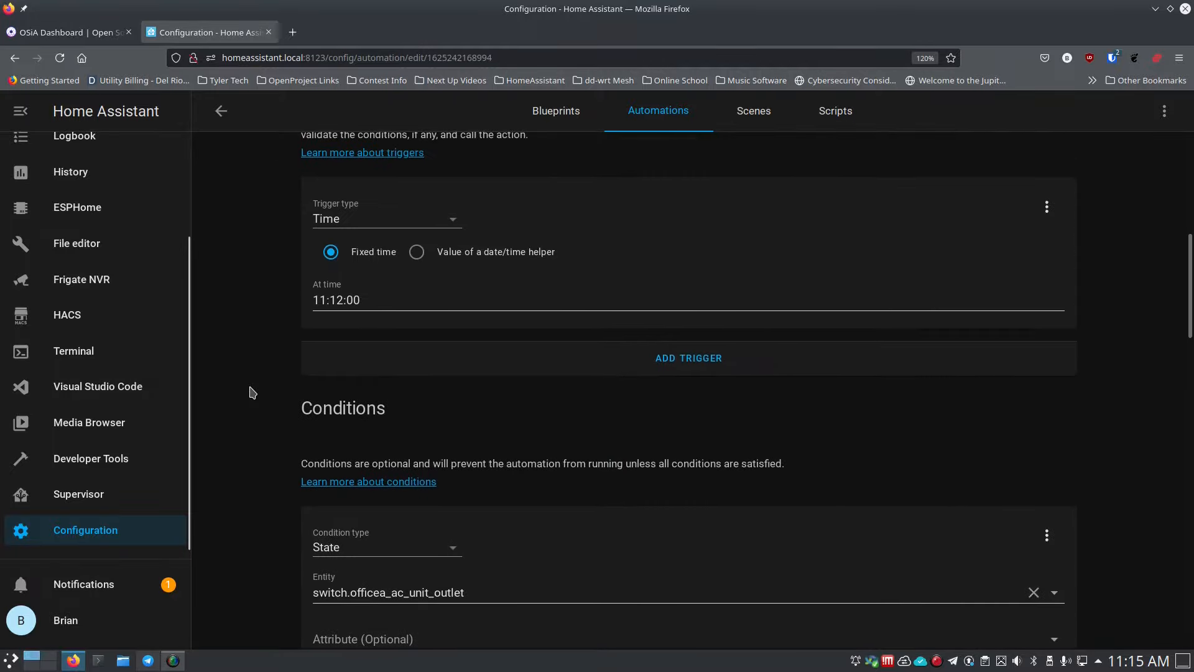
{"action": "left_click", "coordinate": [341, 339]}
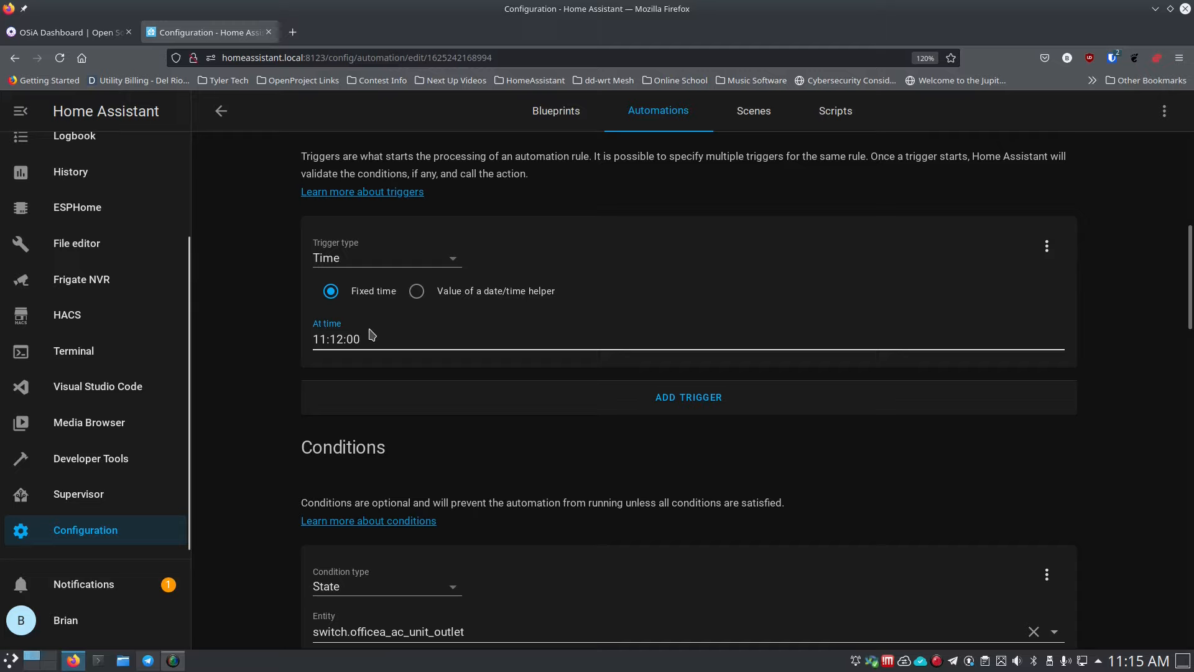
{"action": "key", "text": "BackSpace"}
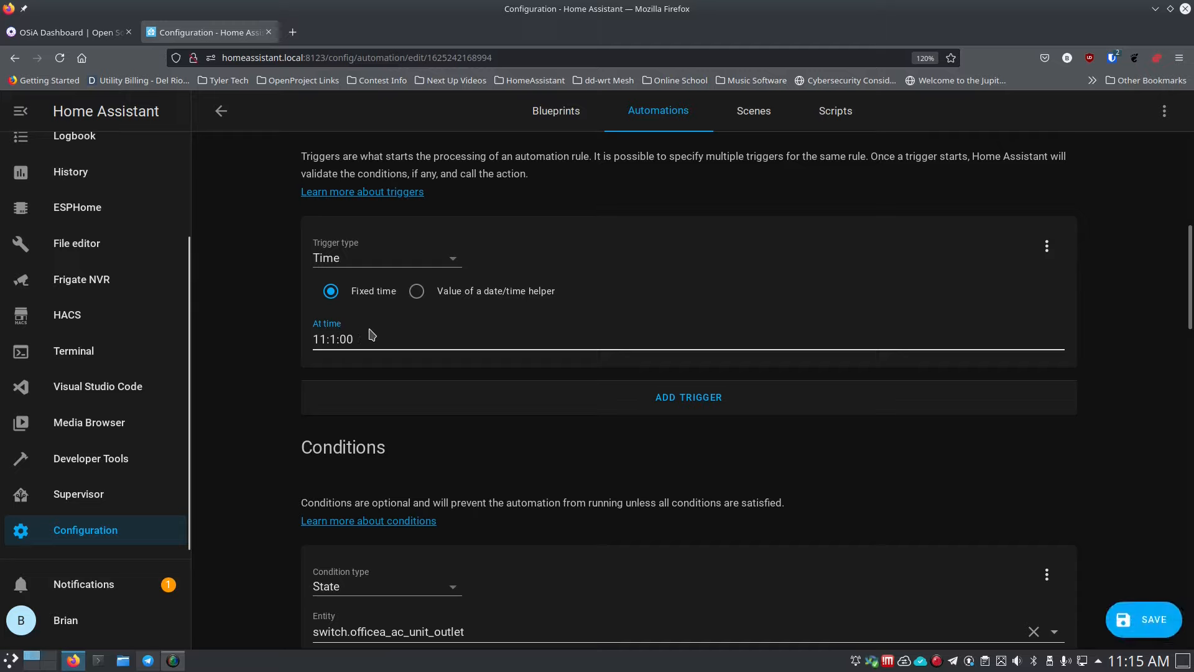
{"action": "type", "text": "7"}
{"action": "left_click", "coordinate": [1157, 618]}
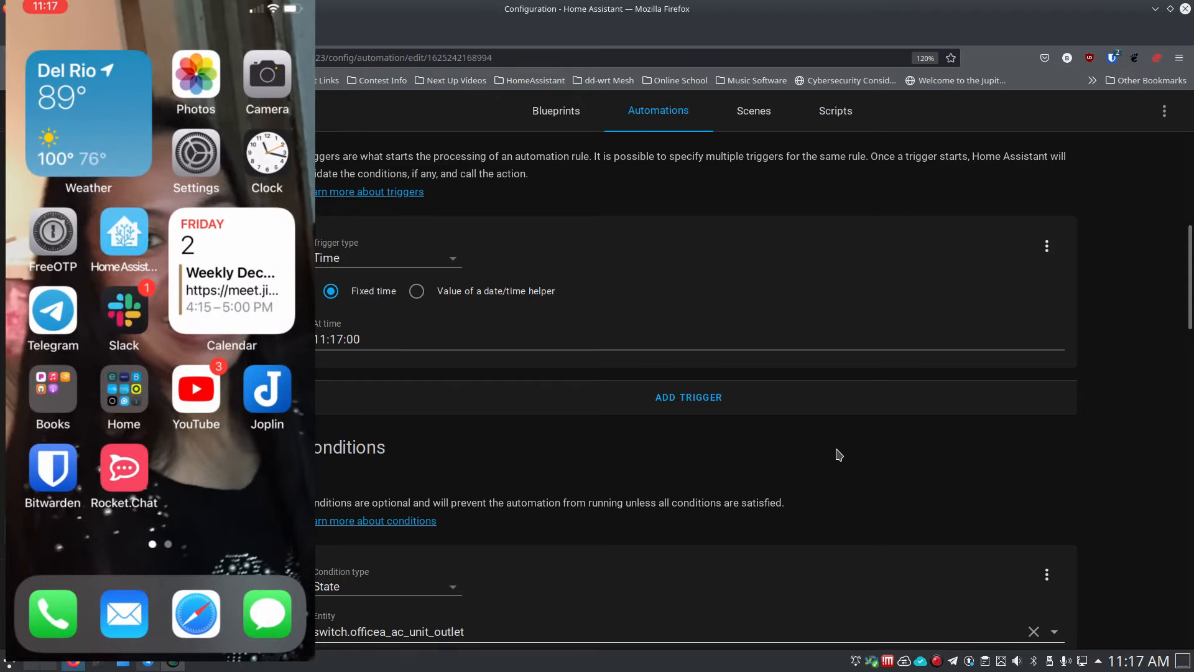
Step: Open the Admin dashboard and switch on the AC Unit
{"action": "scroll", "coordinate": [142, 221], "scroll_direction": "up", "scroll_amount": 3}
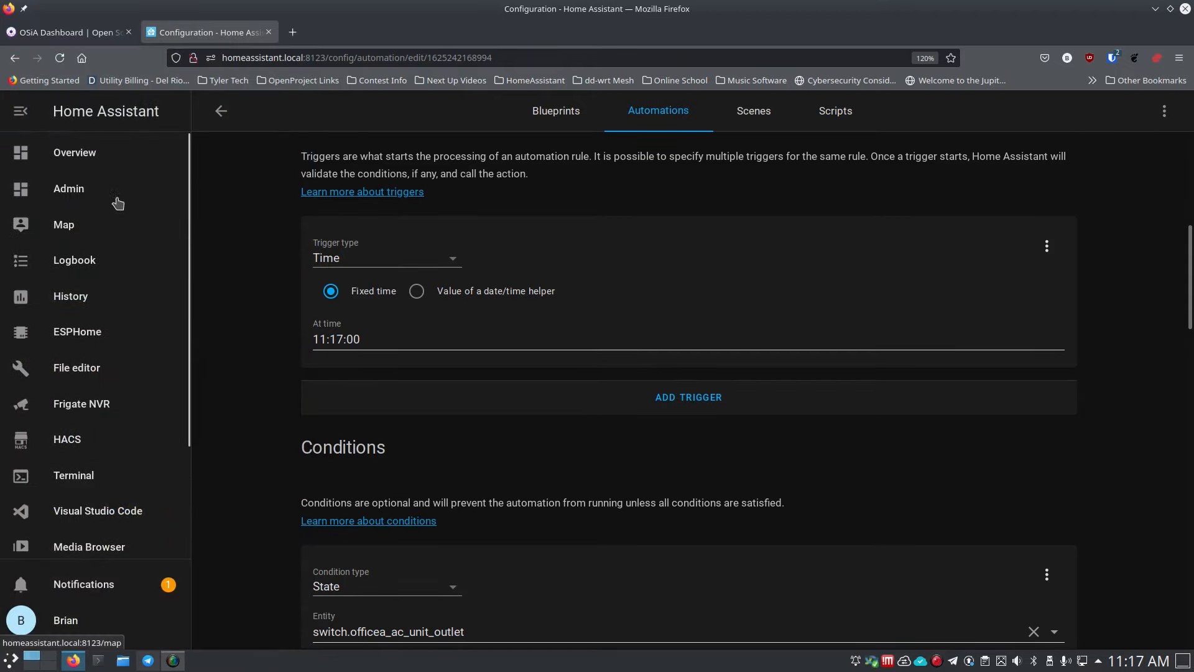
{"action": "left_click", "coordinate": [61, 194]}
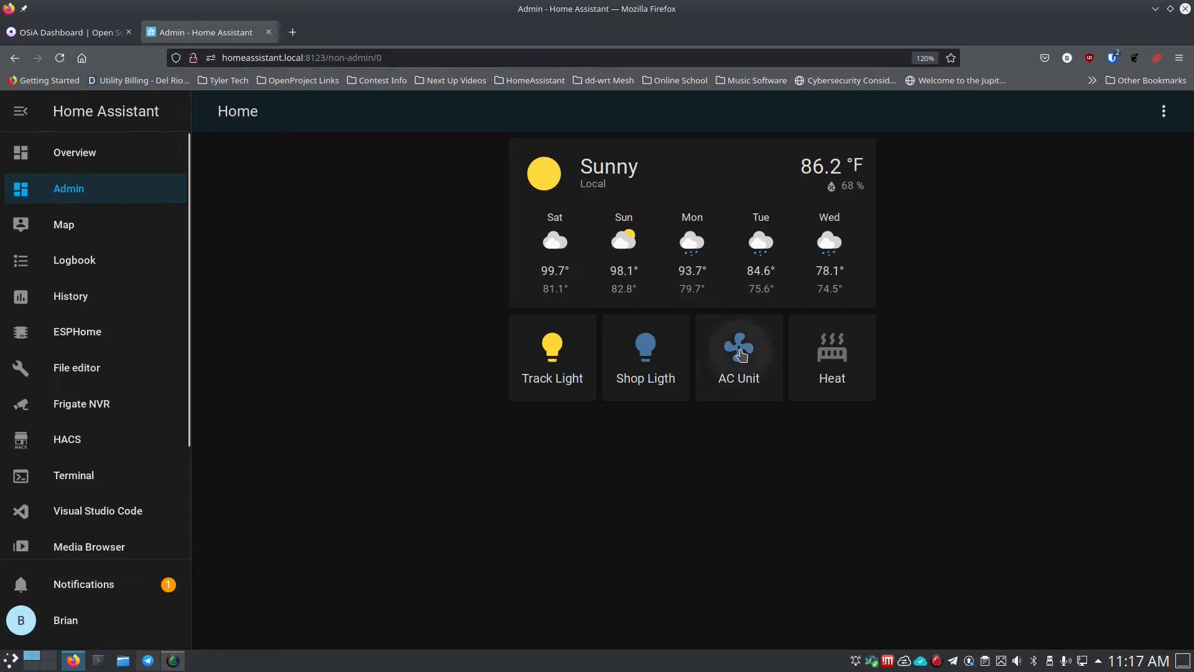
{"action": "left_click", "coordinate": [740, 355]}
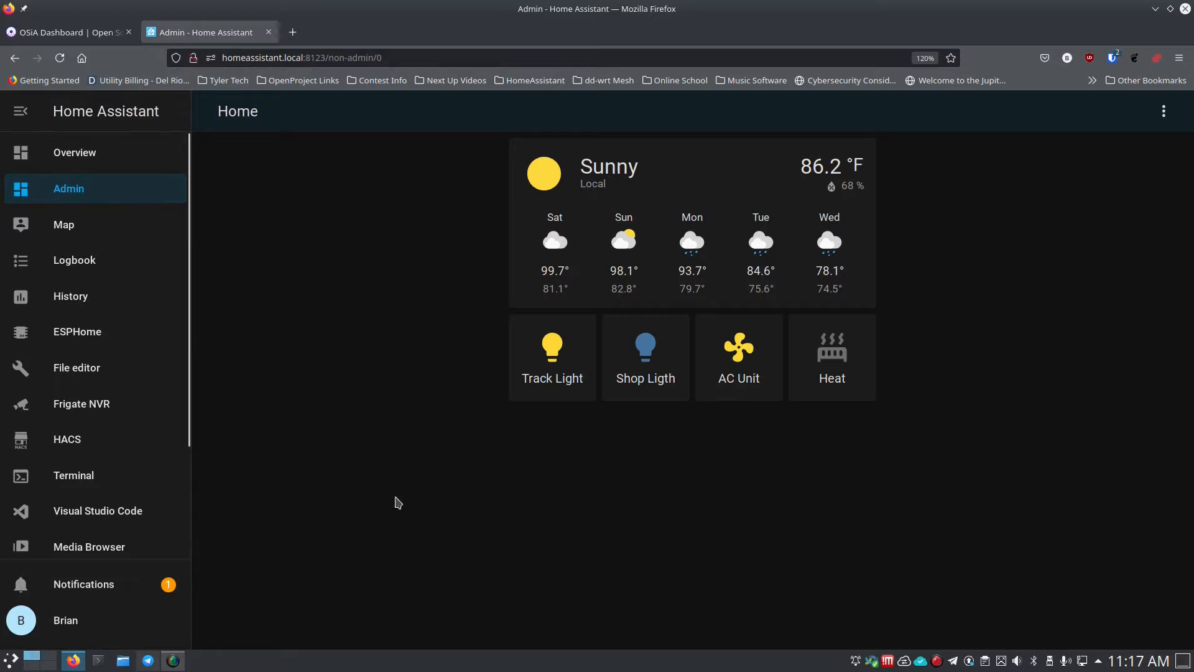